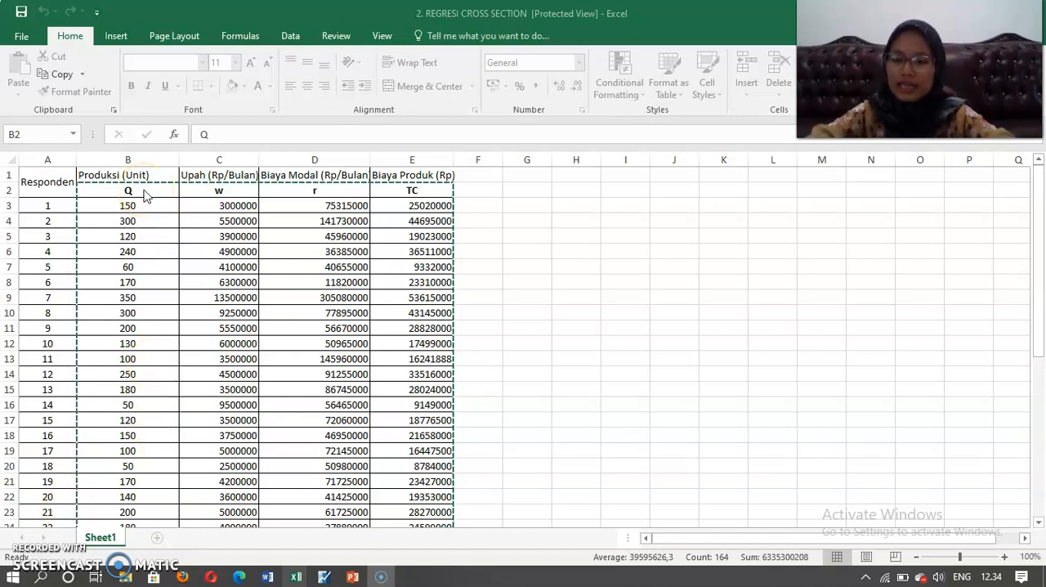
Switch to EViews and start a new workfile with Unstructured / Undated structure and 40 observations.
{"action": "mouse_move", "coordinate": [296, 577]}
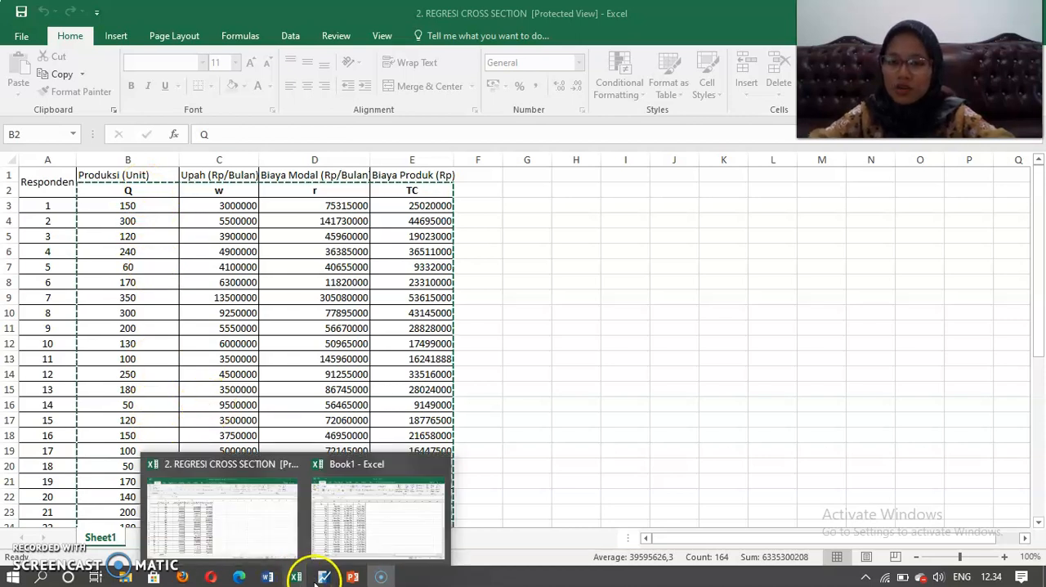
{"action": "left_click", "coordinate": [324, 577]}
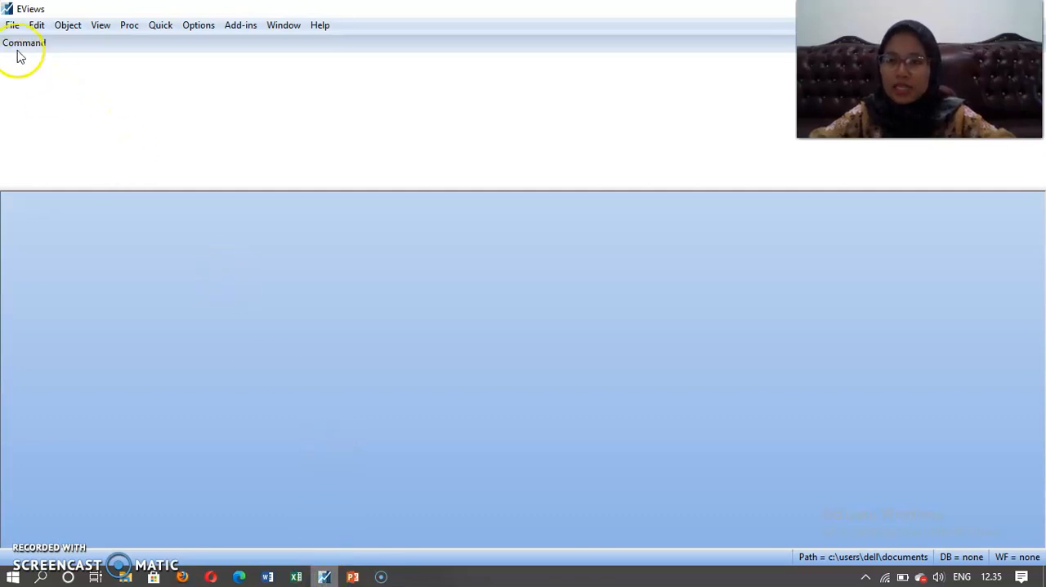
{"action": "left_click", "coordinate": [13, 25]}
{"action": "mouse_move", "coordinate": [30, 44]}
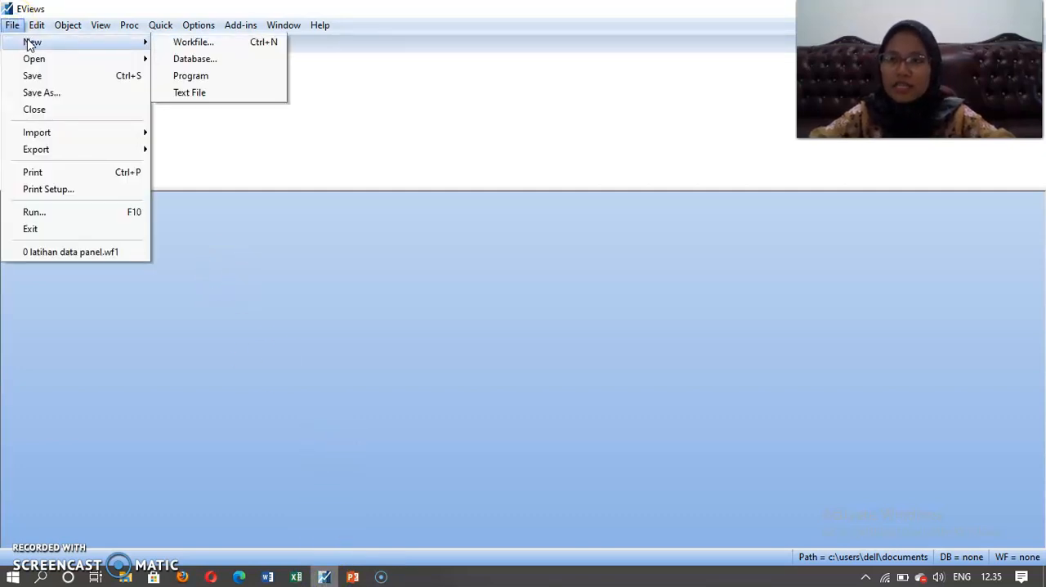
{"action": "left_click", "coordinate": [182, 45]}
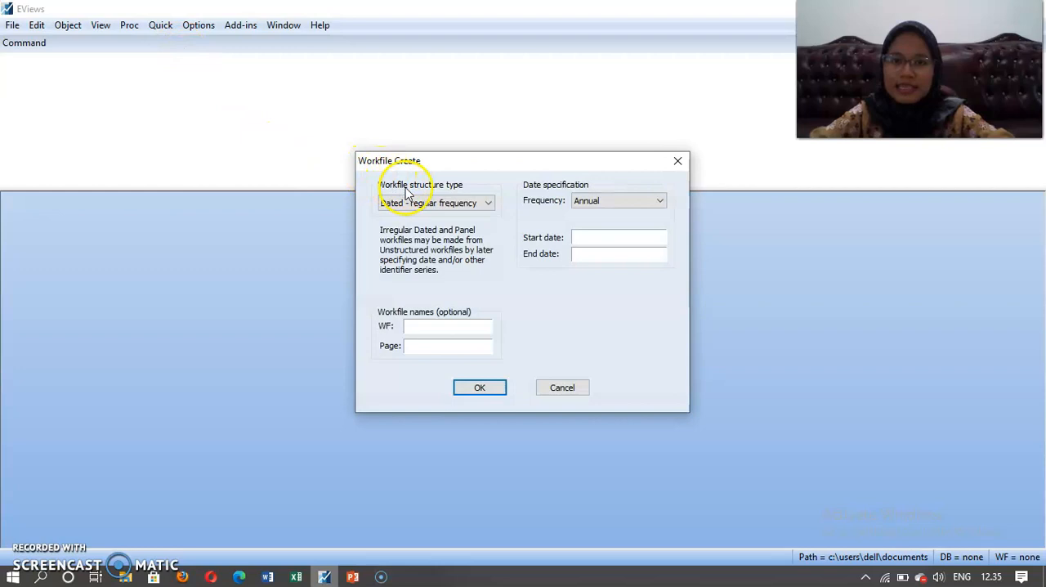
{"action": "left_click", "coordinate": [485, 204]}
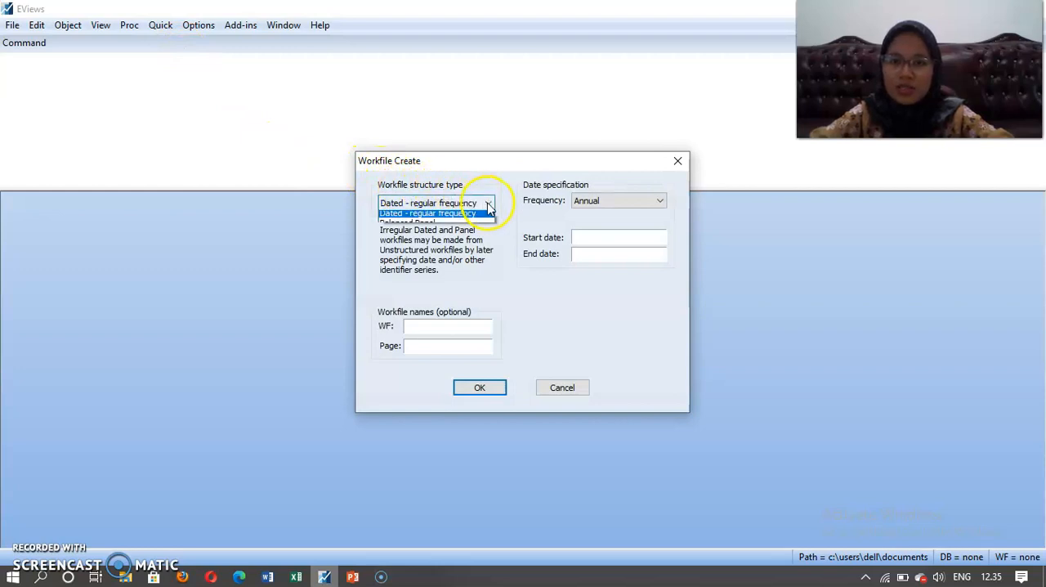
{"action": "left_click", "coordinate": [476, 214]}
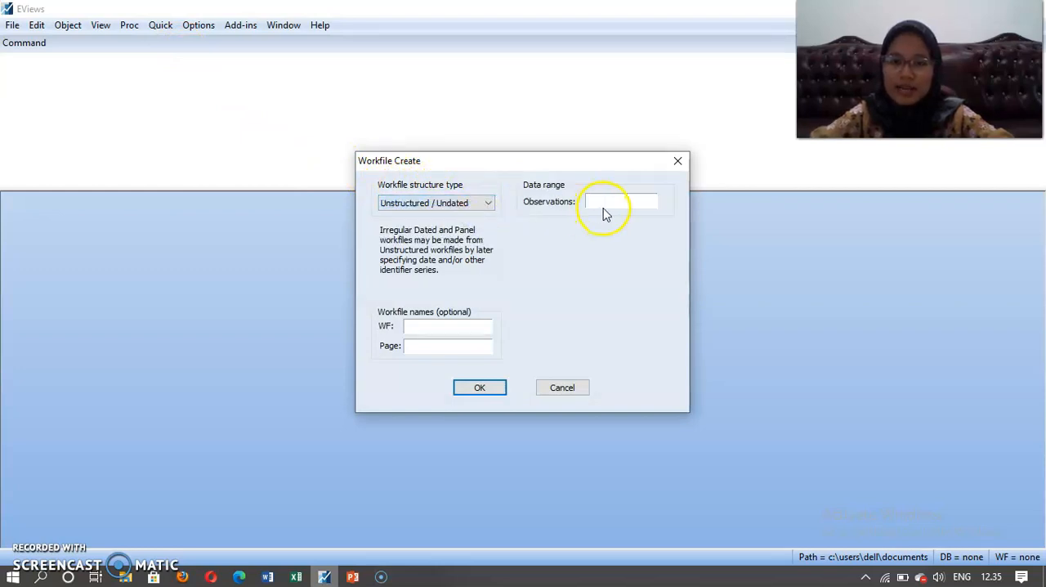
{"action": "type", "text": "40"}
Name the workfile "latihan data cross section" and create it.
{"action": "left_click", "coordinate": [458, 327]}
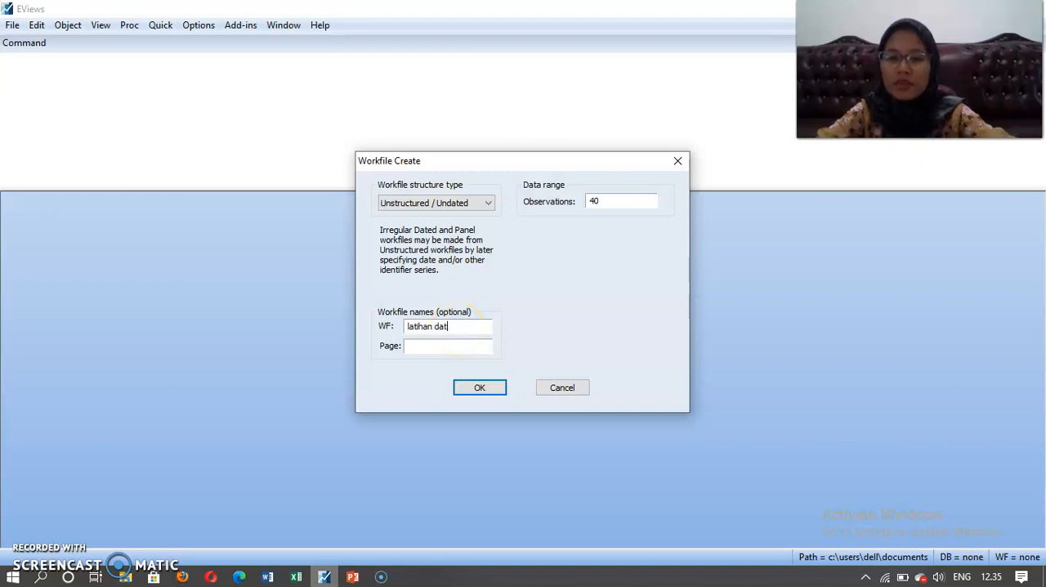
{"action": "type", "text": "latihan data croes"}
{"action": "key", "text": "BackSpace"}
{"action": "key", "text": "BackSpace"}
{"action": "type", "text": "ss section"}
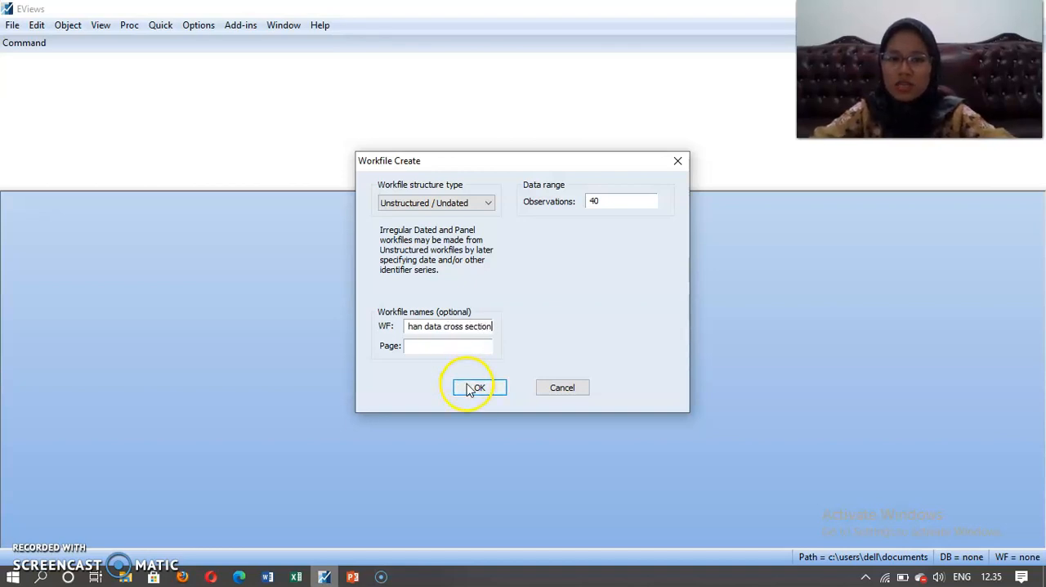
{"action": "left_click", "coordinate": [478, 388]}
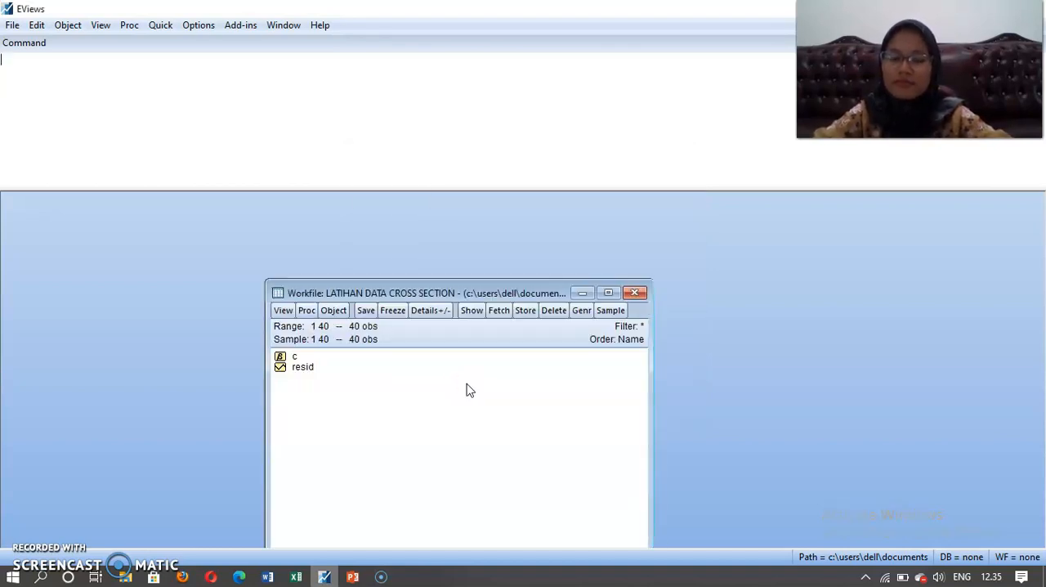
Open an empty series group and paste the copied Q, w, r and TC data, with the names in the header row above observation 1.
{"action": "left_click", "coordinate": [397, 218]}
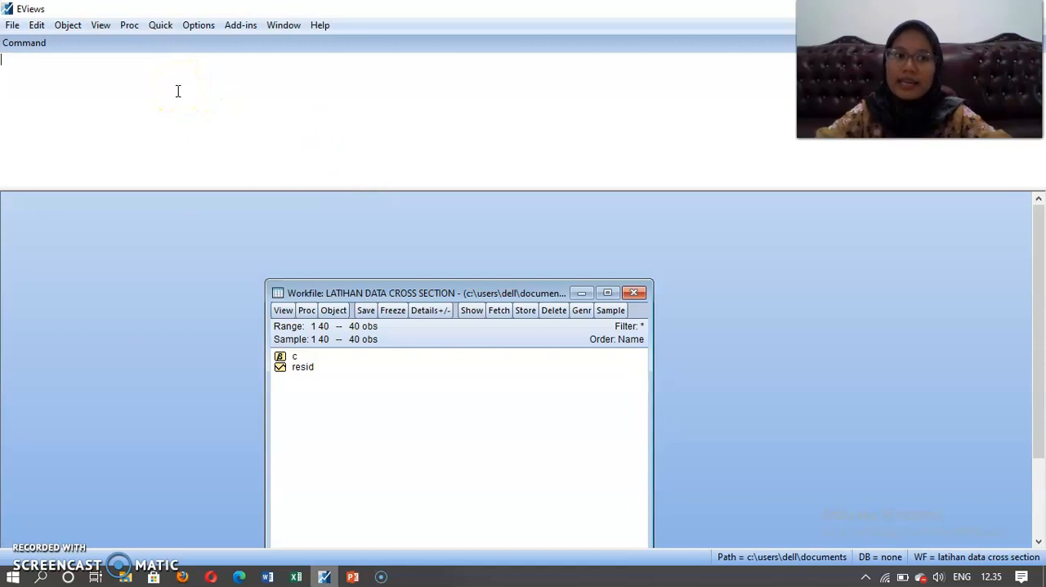
{"action": "left_click", "coordinate": [160, 25]}
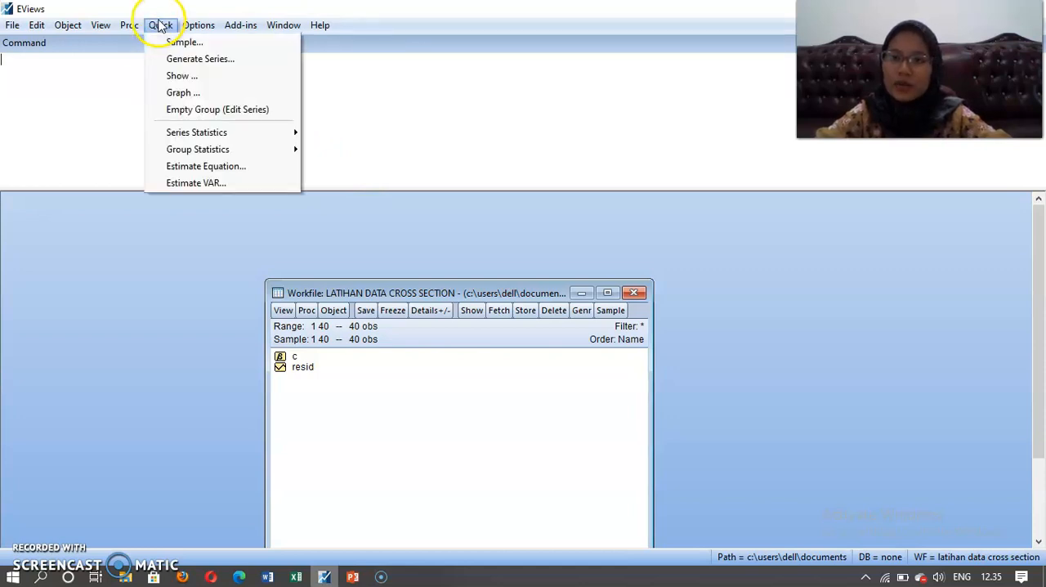
{"action": "left_click", "coordinate": [230, 115]}
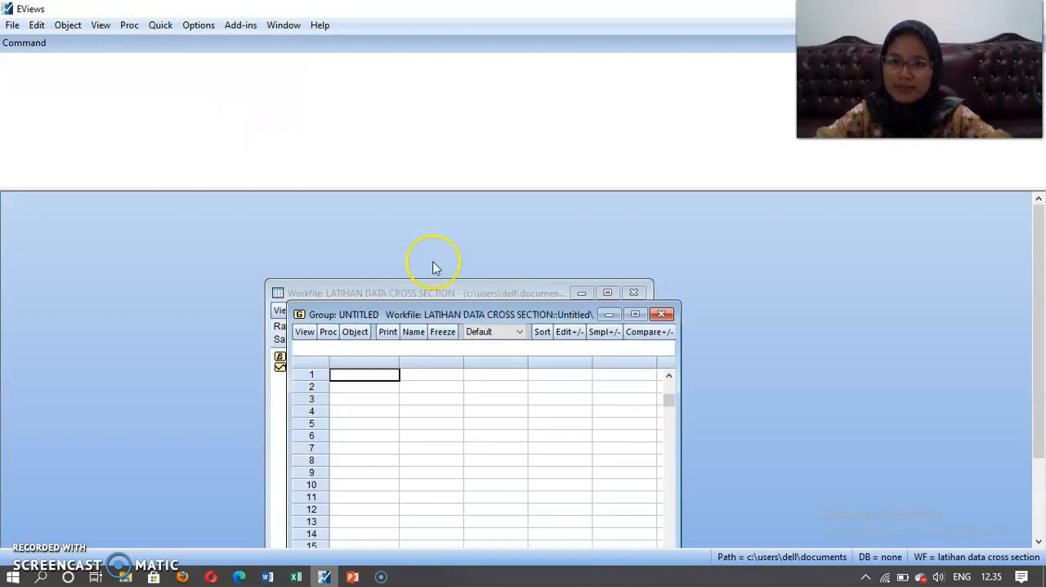
{"action": "left_click", "coordinate": [668, 375]}
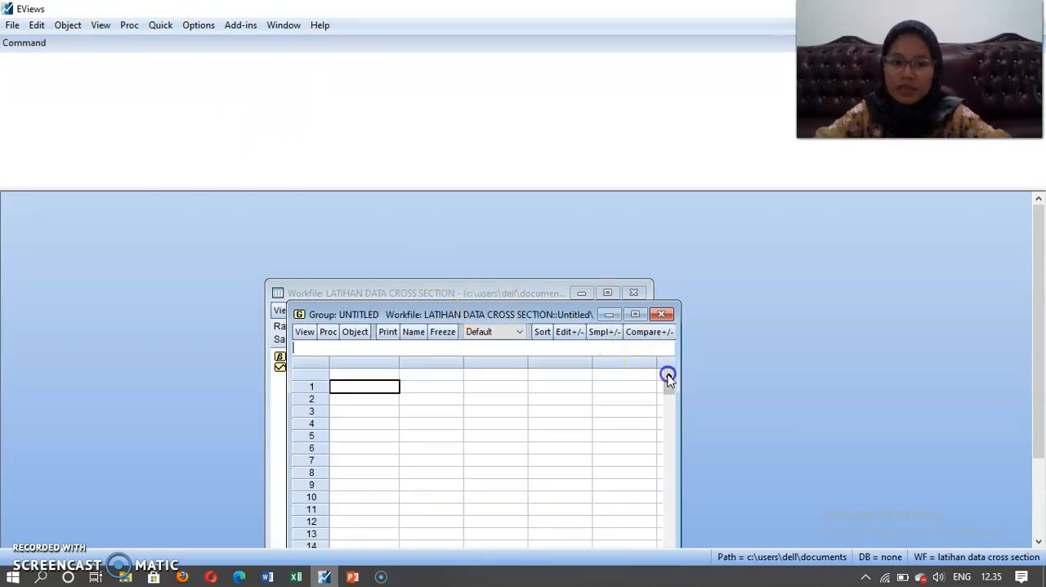
{"action": "left_click", "coordinate": [387, 376]}
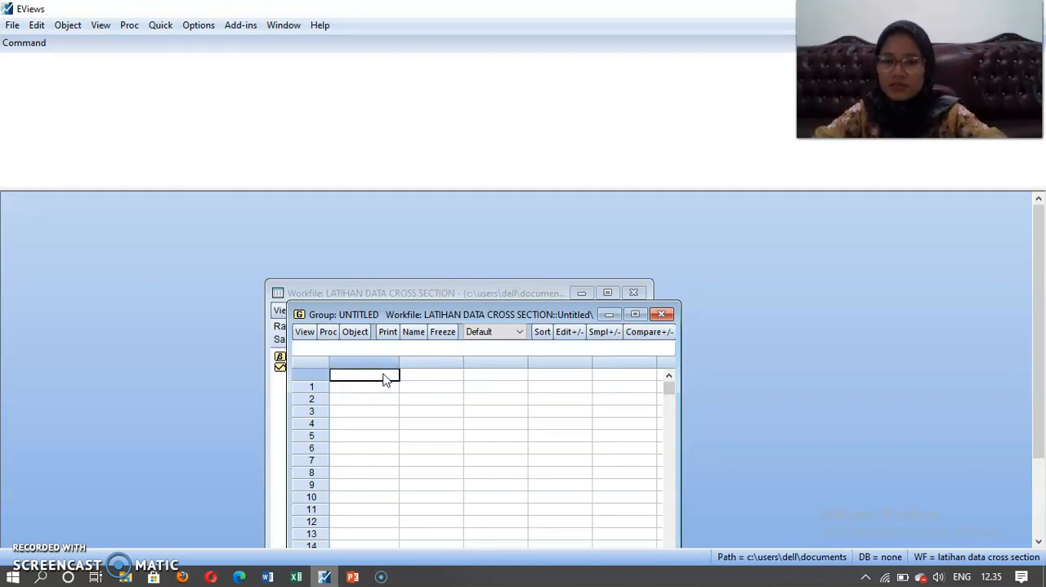
{"action": "left_click", "coordinate": [385, 377]}
{"action": "key", "text": "ctrl+v"}
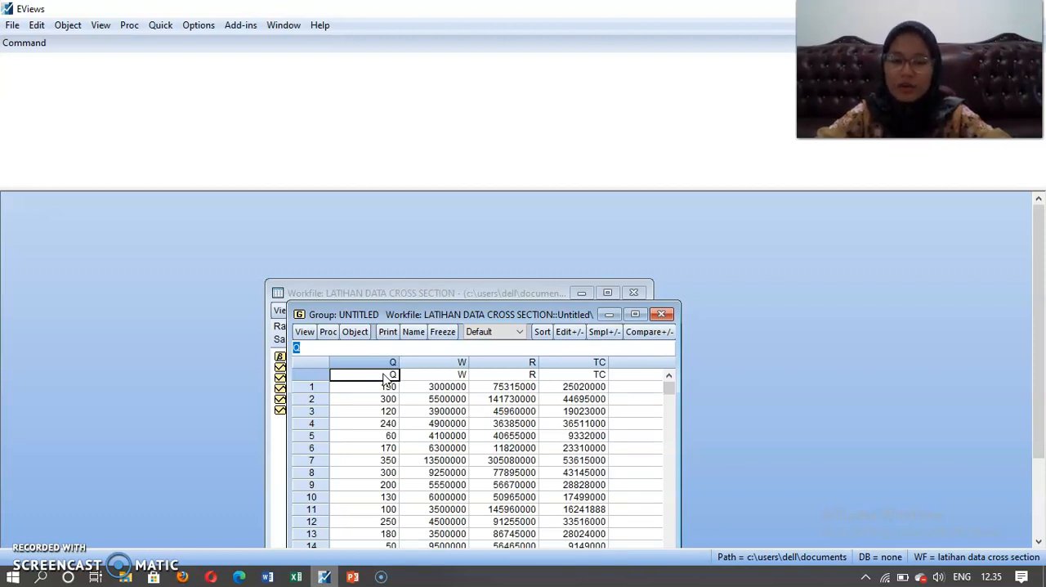
Name the group of pasted series group01 and return to the workfile window.
{"action": "left_click", "coordinate": [411, 333]}
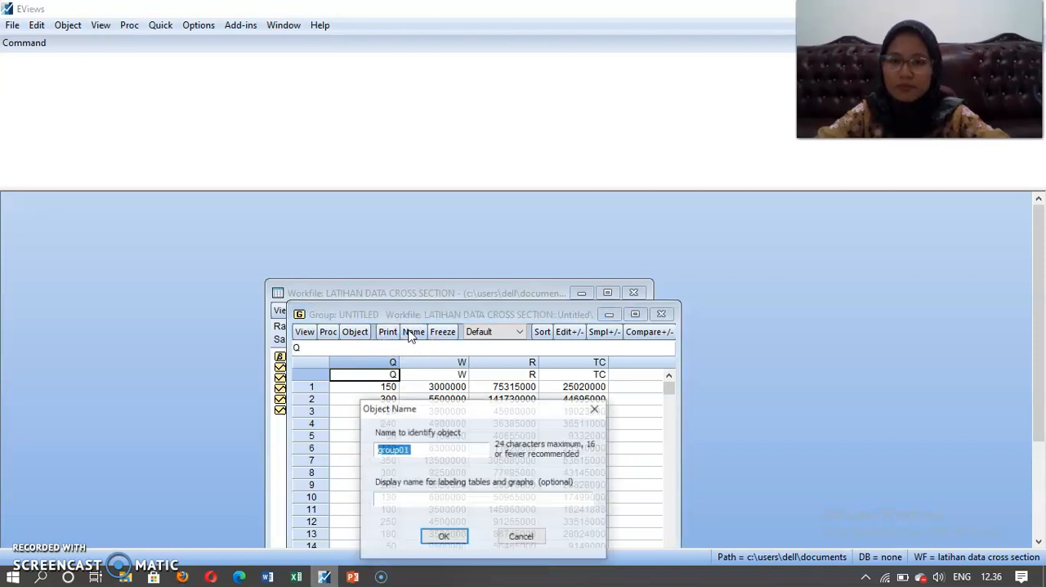
{"action": "left_click", "coordinate": [441, 532]}
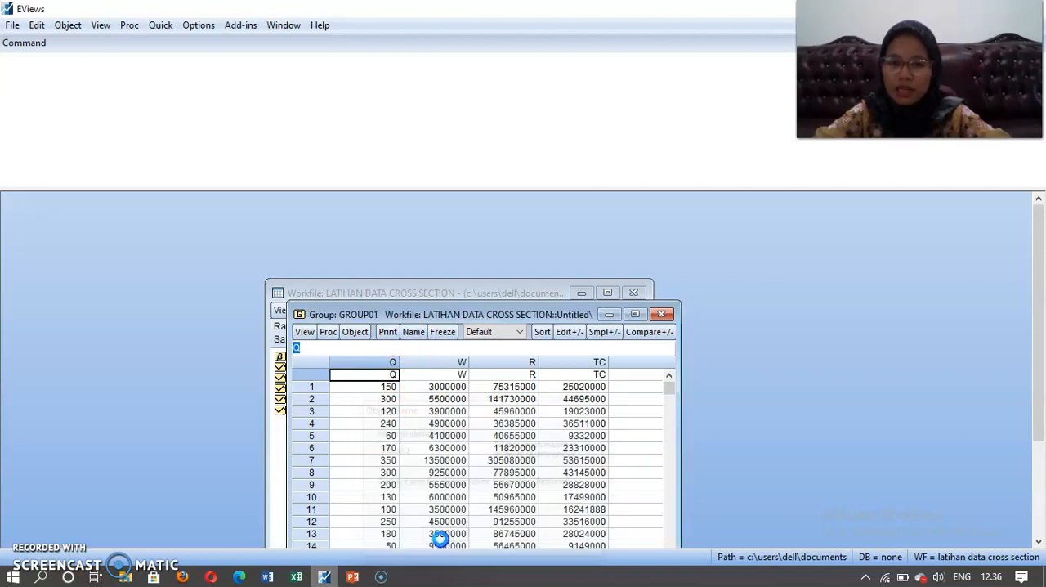
{"action": "left_click", "coordinate": [273, 496]}
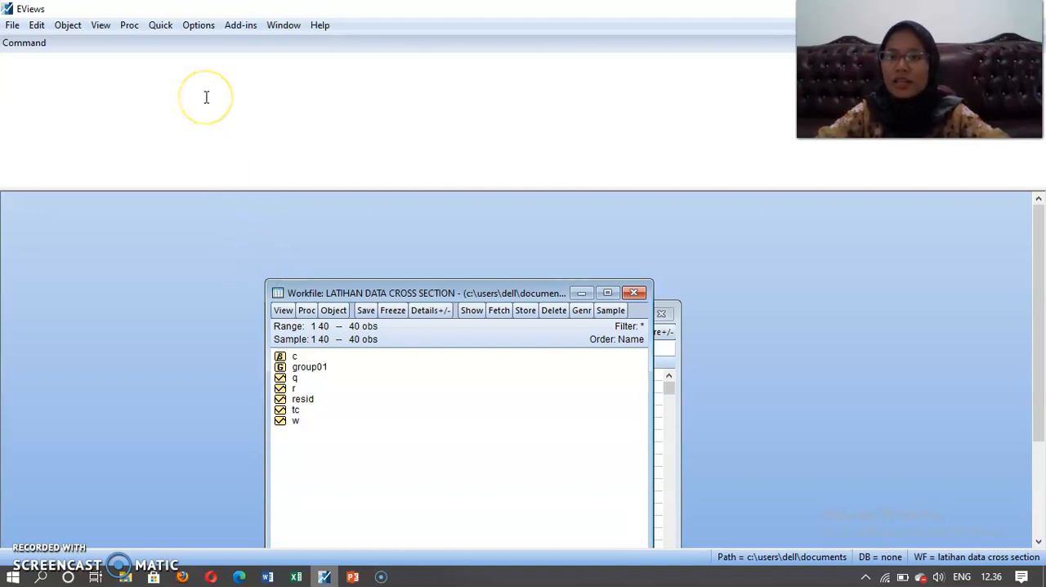
Estimate the equation "q c w r tc" by Least Squares over sample 1 40 and move its output window up.
{"action": "left_click", "coordinate": [161, 24]}
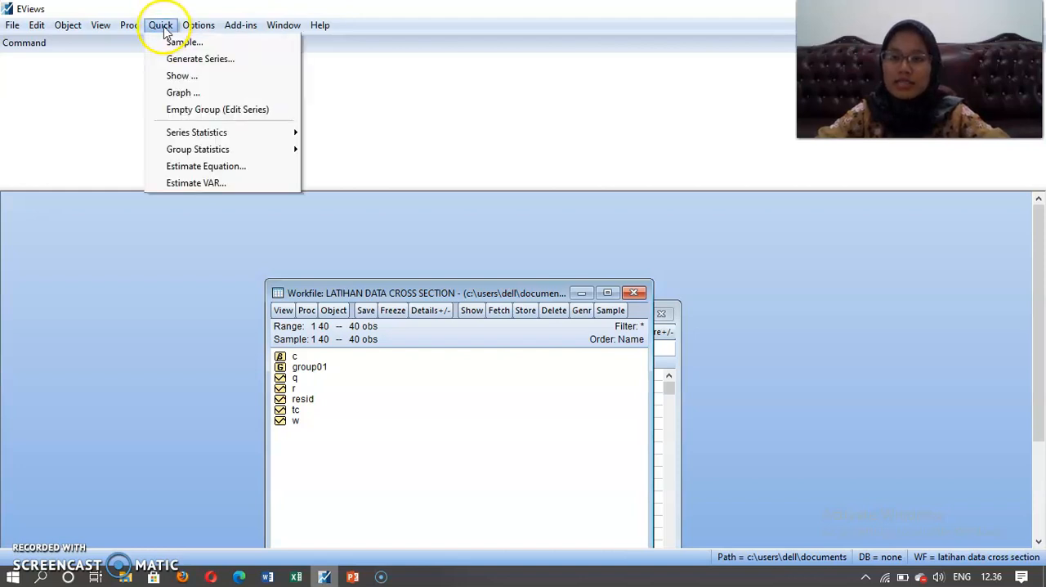
{"action": "left_click", "coordinate": [199, 166]}
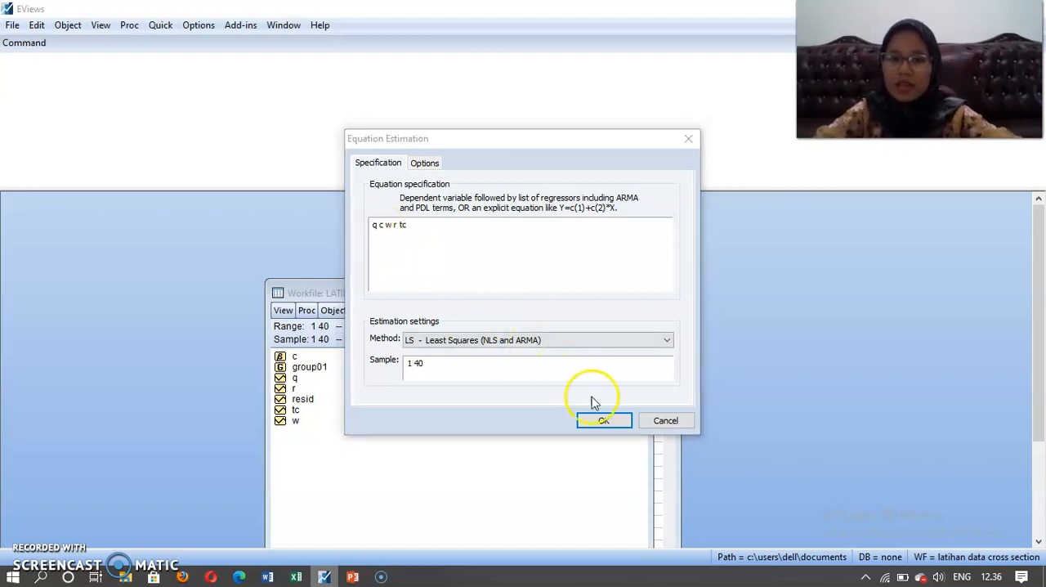
{"action": "left_click", "coordinate": [602, 422]}
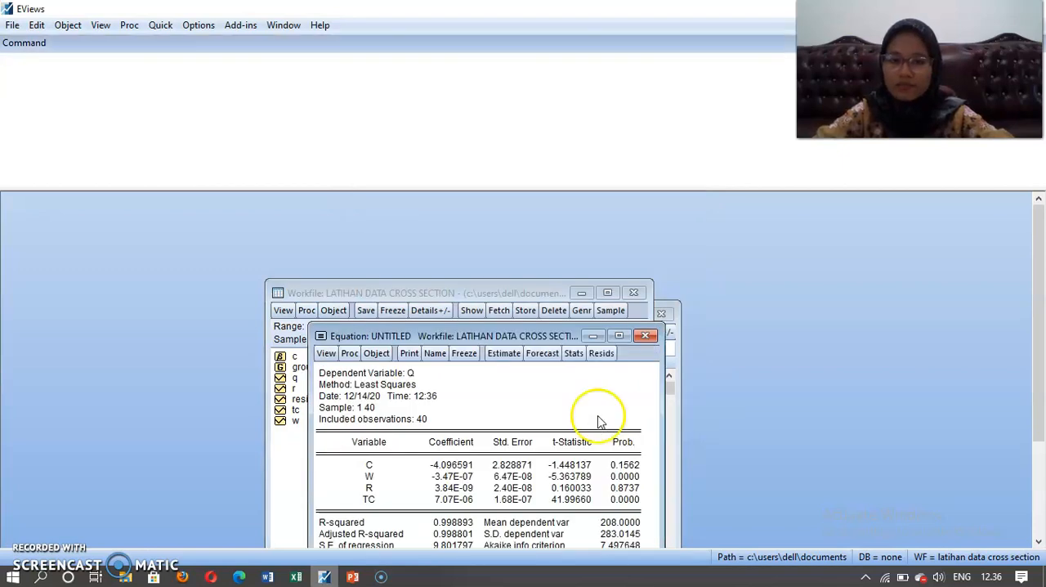
{"action": "left_click_drag", "start_coordinate": [548, 330], "coordinate": [536, 251]}
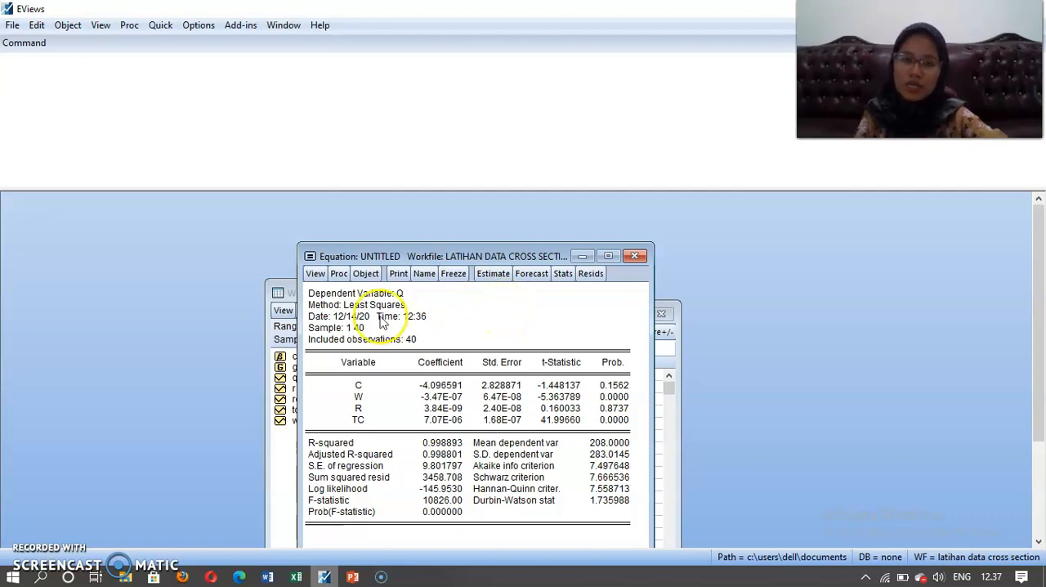
Run the histogram normality test on the equation's residuals.
{"action": "left_click", "coordinate": [315, 276]}
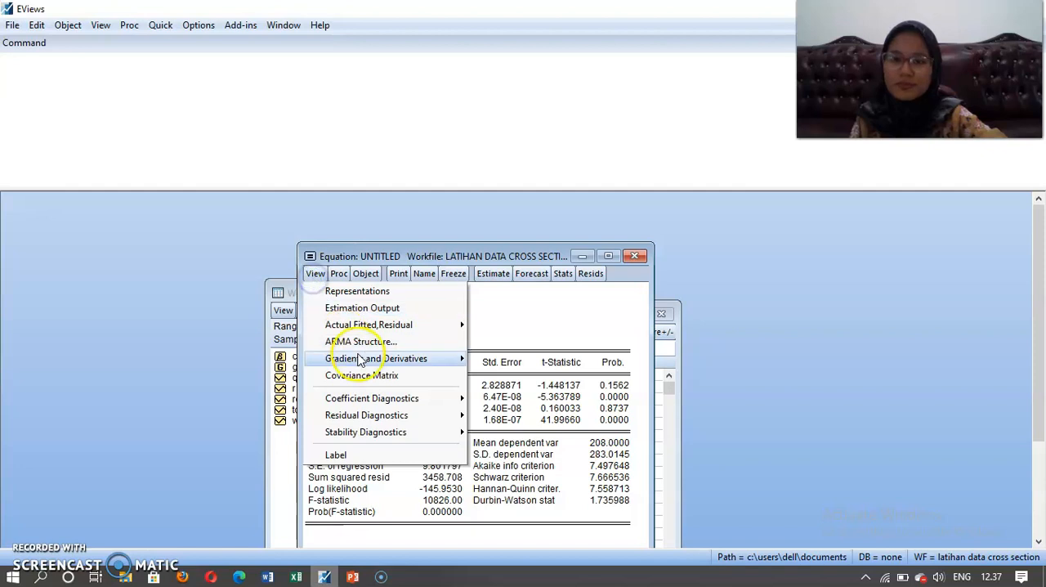
{"action": "mouse_move", "coordinate": [373, 421]}
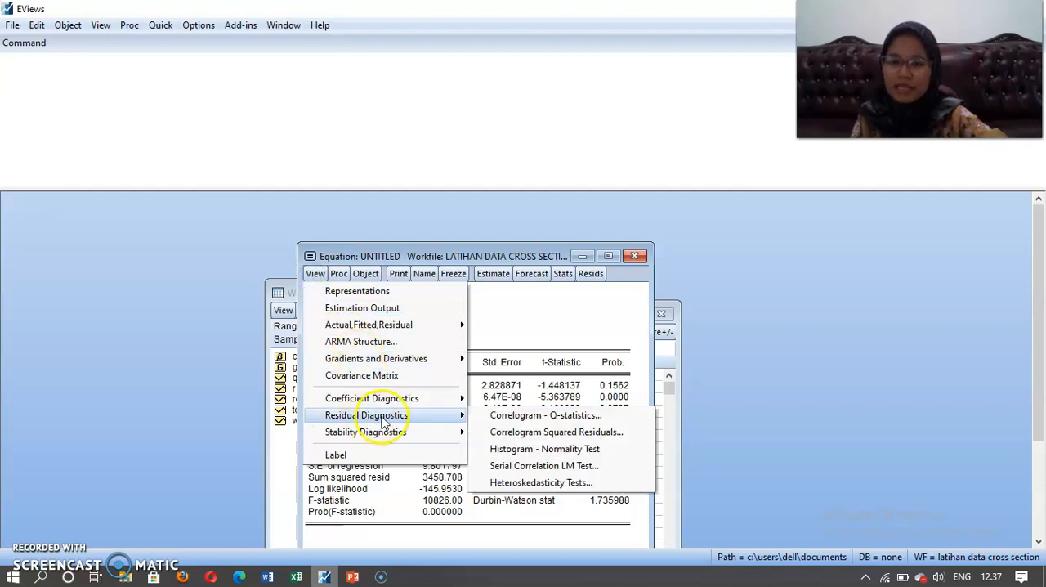
{"action": "left_click", "coordinate": [505, 450]}
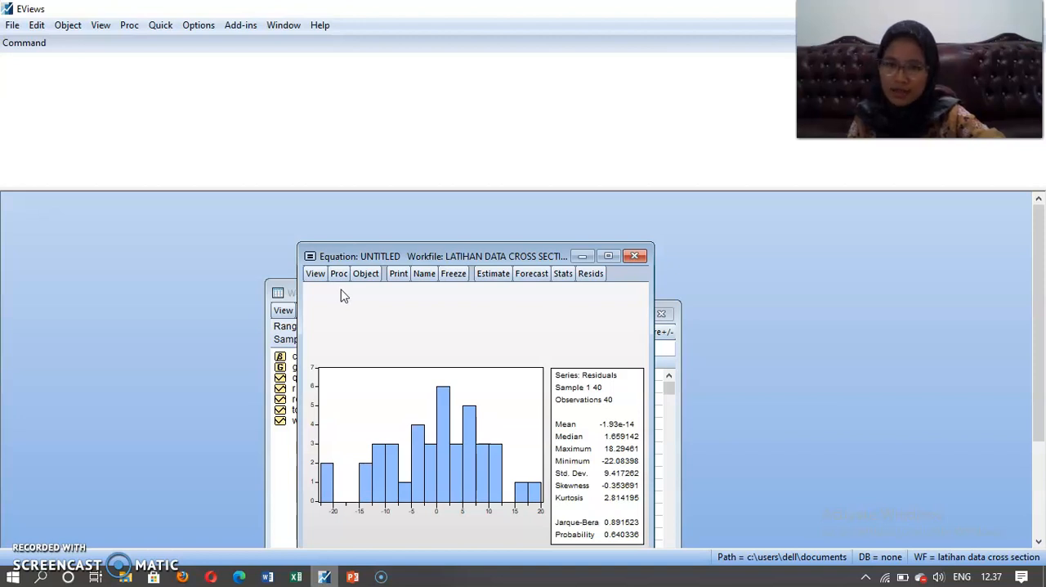
Compute the variance inflation factors of the equation's coefficients to test for multicollinearity.
{"action": "left_click", "coordinate": [318, 276]}
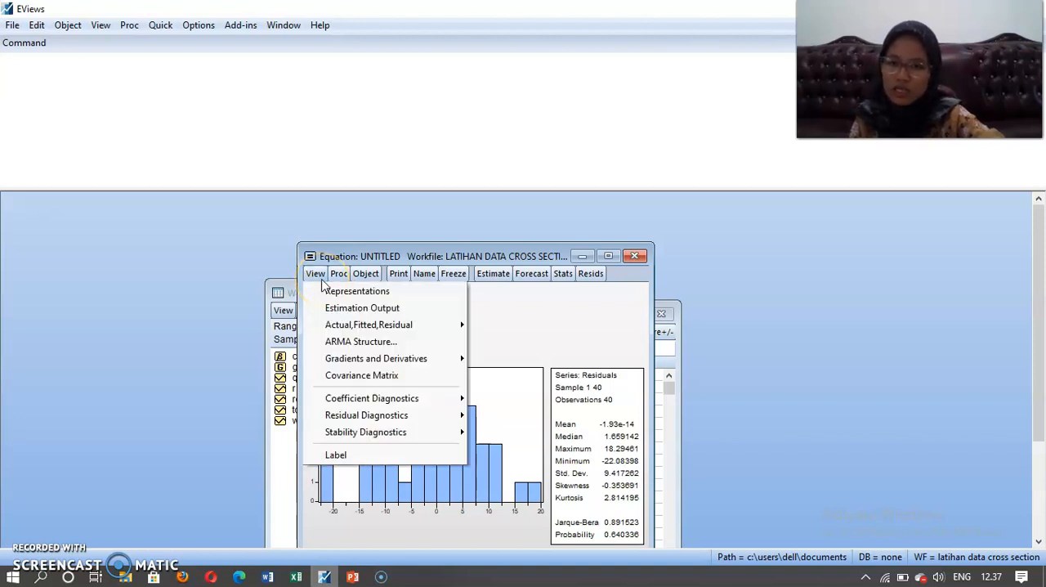
{"action": "left_click", "coordinate": [359, 401]}
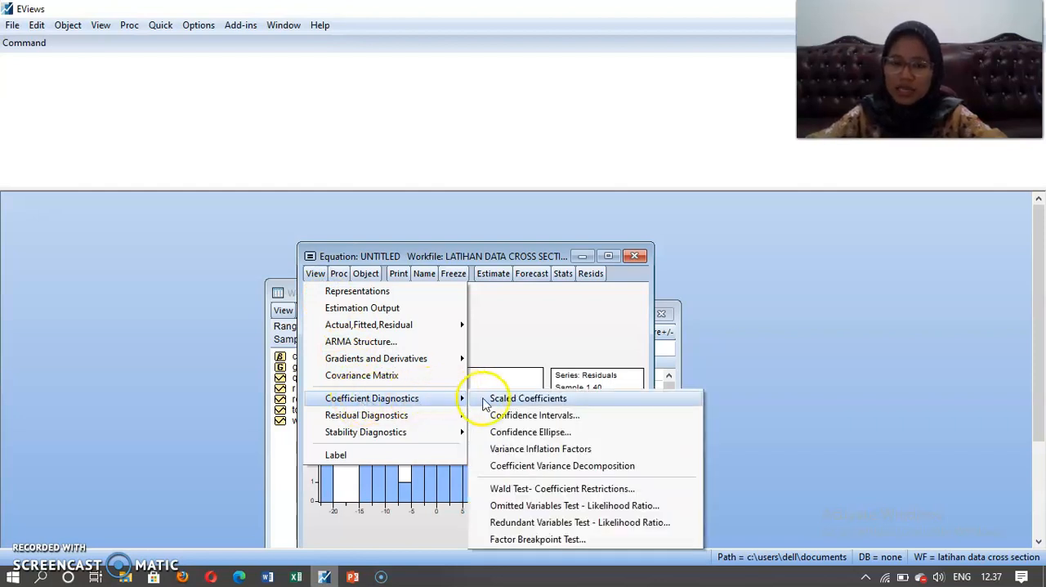
{"action": "left_click", "coordinate": [504, 450]}
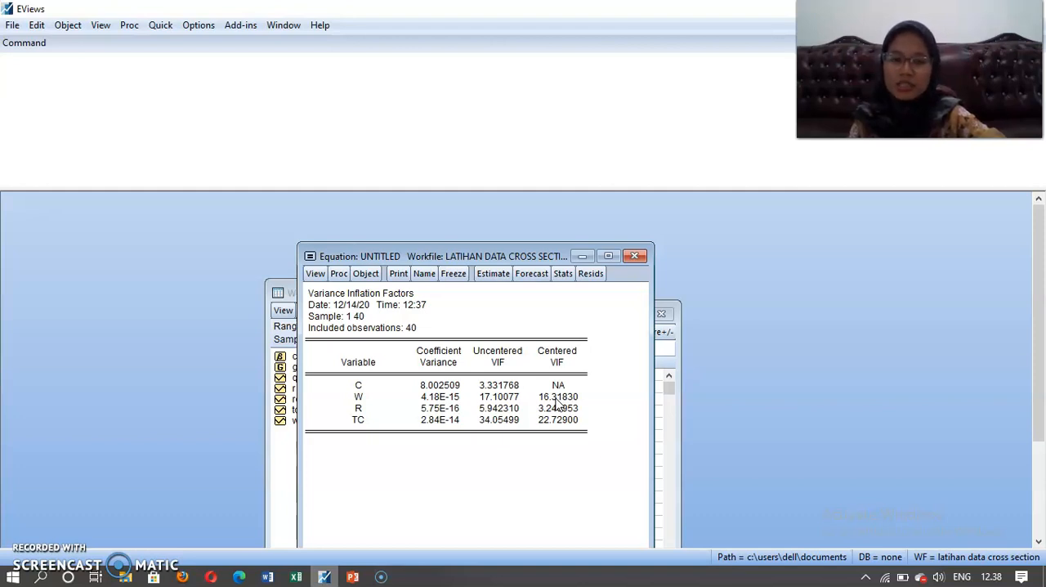
Run the Glejser heteroskedasticity test on the equation with regressors c w r tc.
{"action": "left_click", "coordinate": [316, 278]}
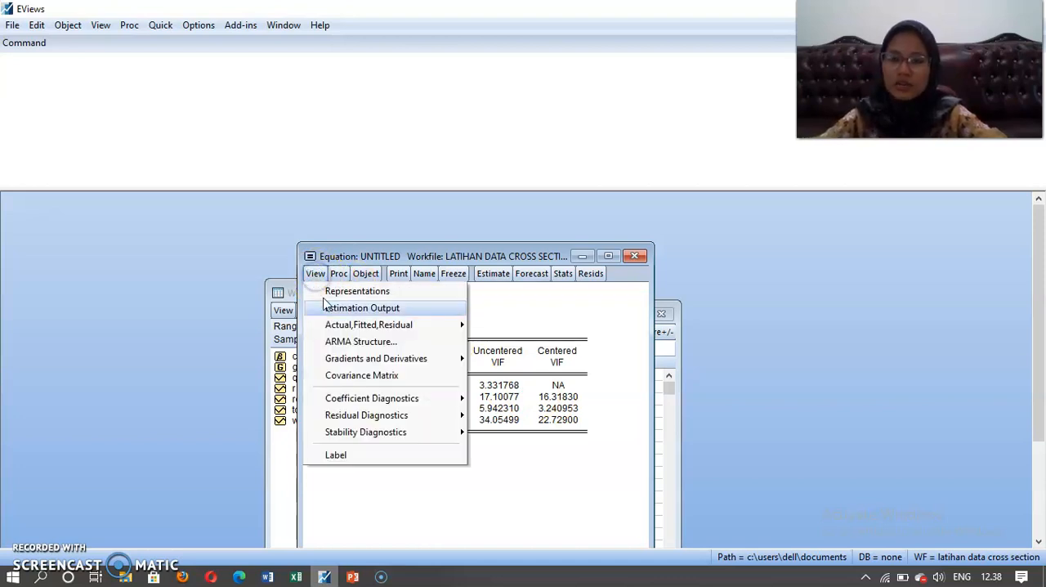
{"action": "mouse_move", "coordinate": [349, 420]}
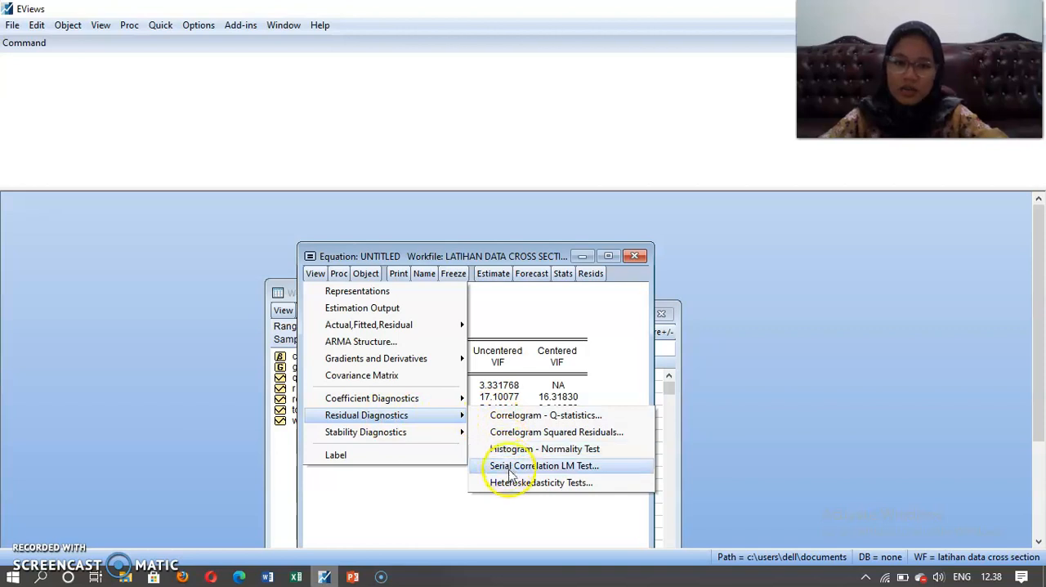
{"action": "left_click", "coordinate": [558, 483]}
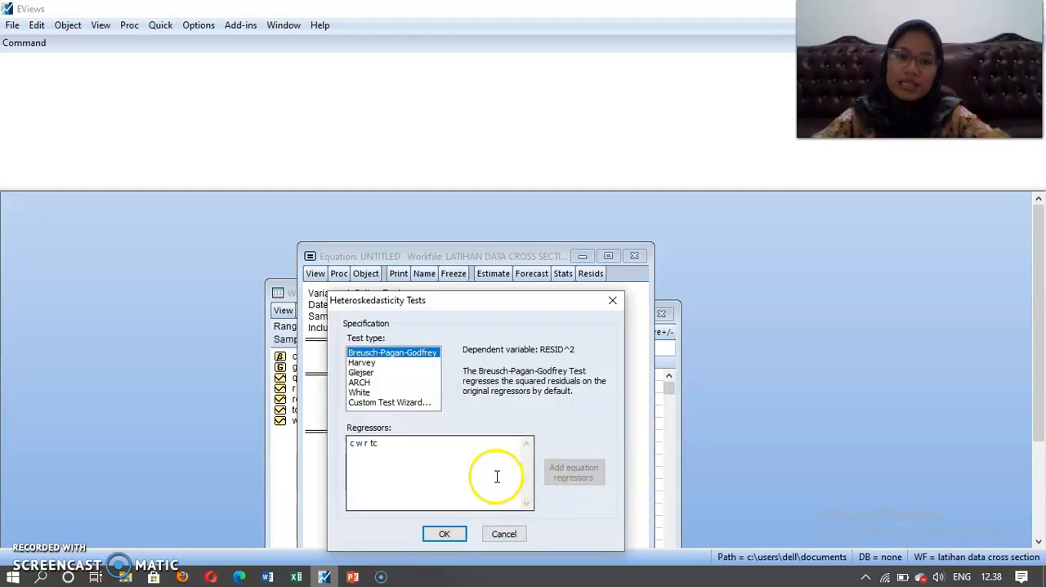
{"action": "left_click", "coordinate": [366, 373]}
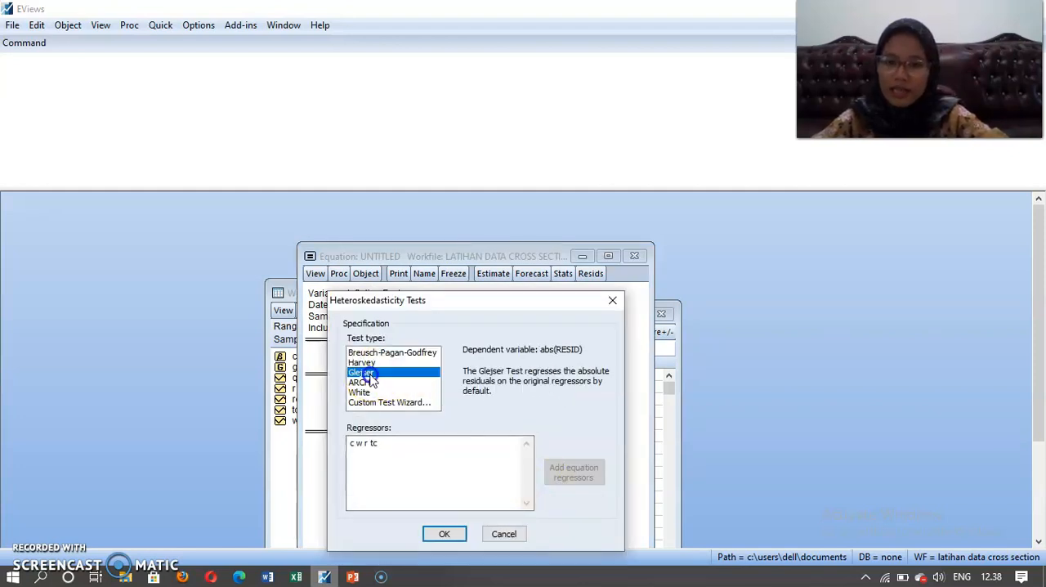
{"action": "left_click", "coordinate": [441, 533]}
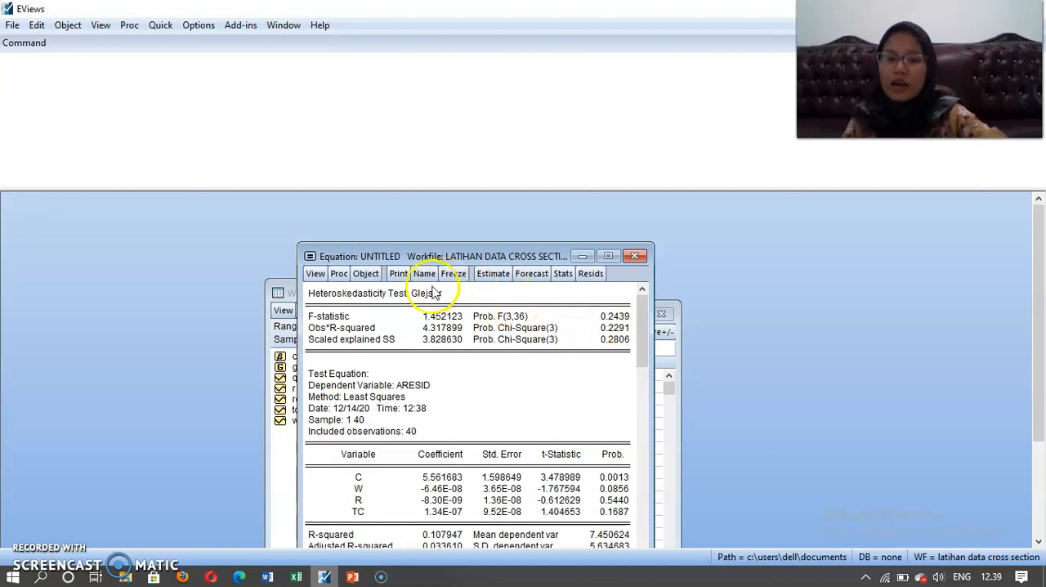
Run the Breusch-Godfrey serial correlation LM test on the equation's residuals with 2 lags.
{"action": "left_click", "coordinate": [314, 274]}
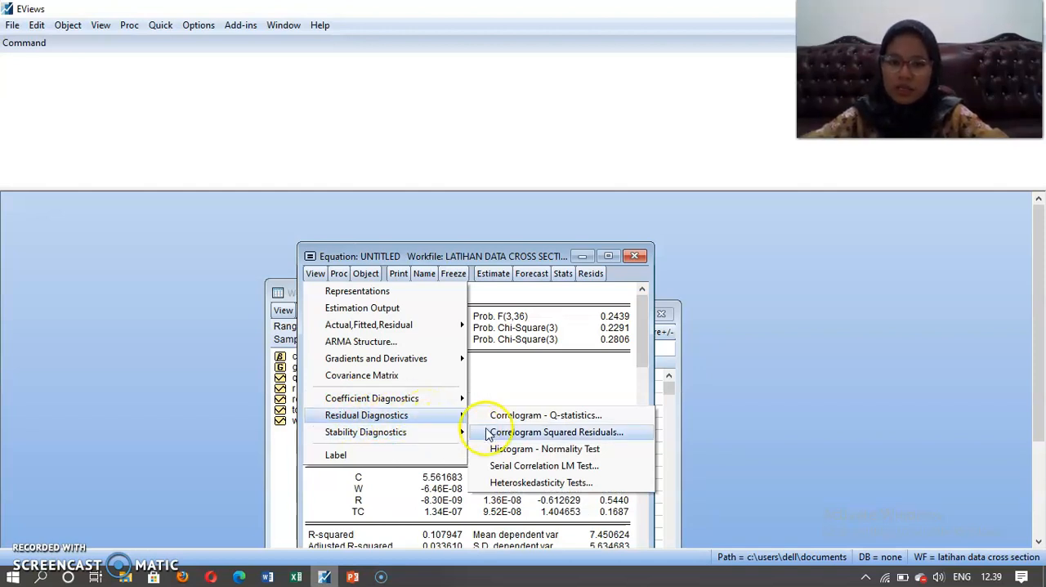
{"action": "left_click", "coordinate": [569, 466]}
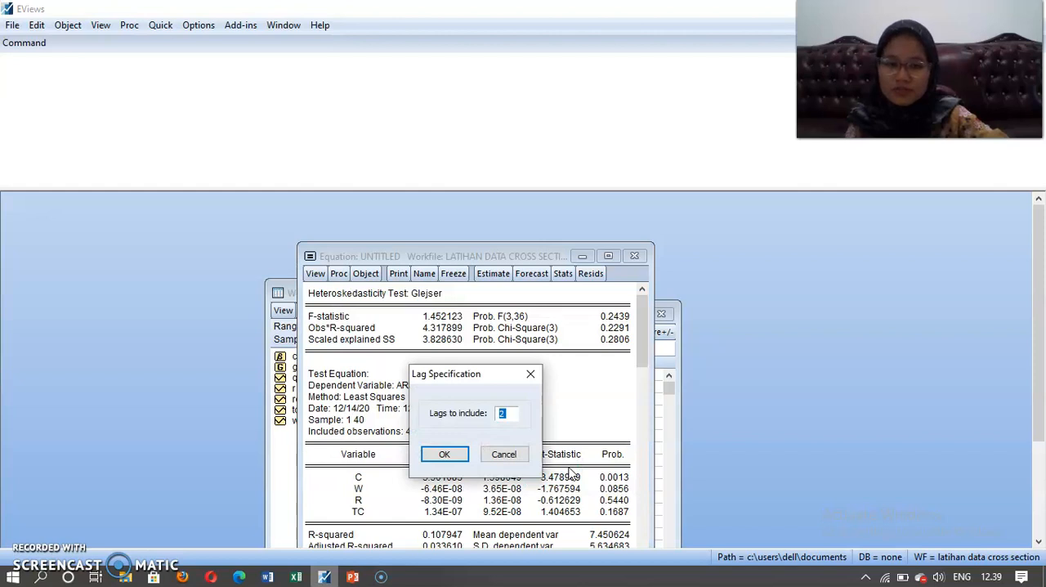
{"action": "left_click", "coordinate": [452, 456]}
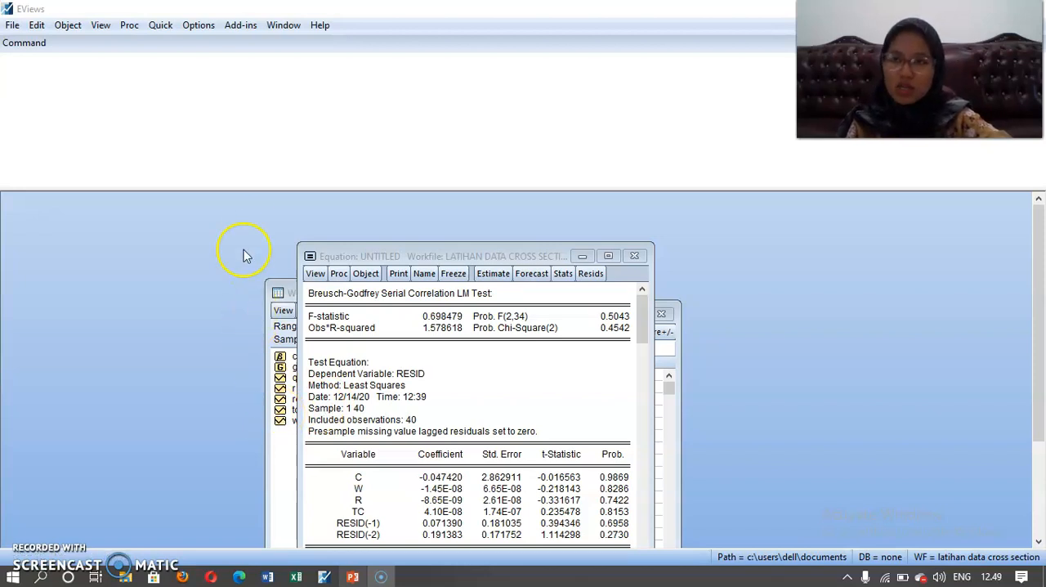
Estimate the equation "log(q) c log(w) log(r) log(tc)" by Least Squares over sample 1 40, deleting the previous untitled equation.
{"action": "left_click", "coordinate": [161, 26]}
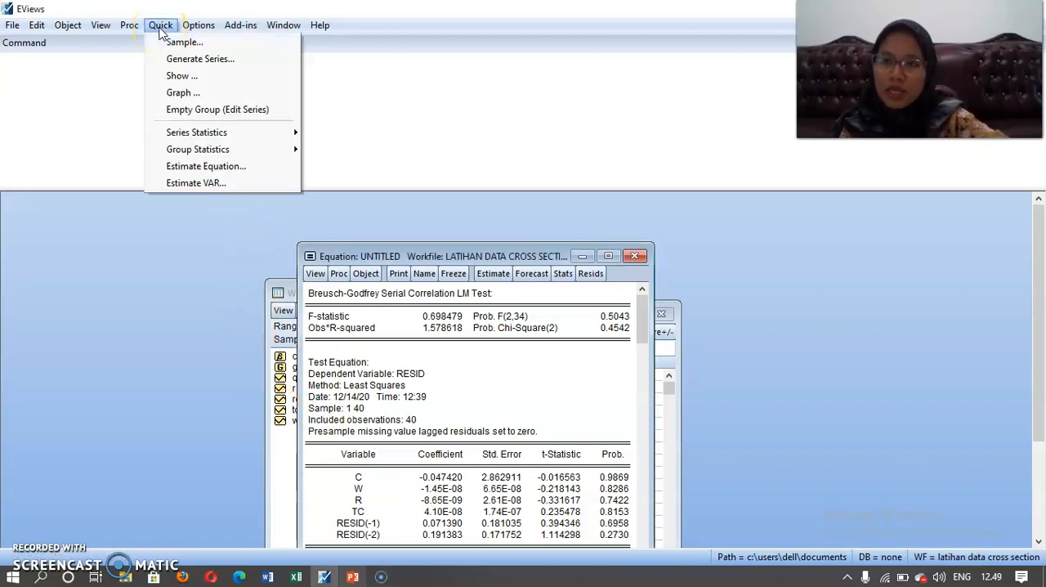
{"action": "left_click", "coordinate": [206, 167]}
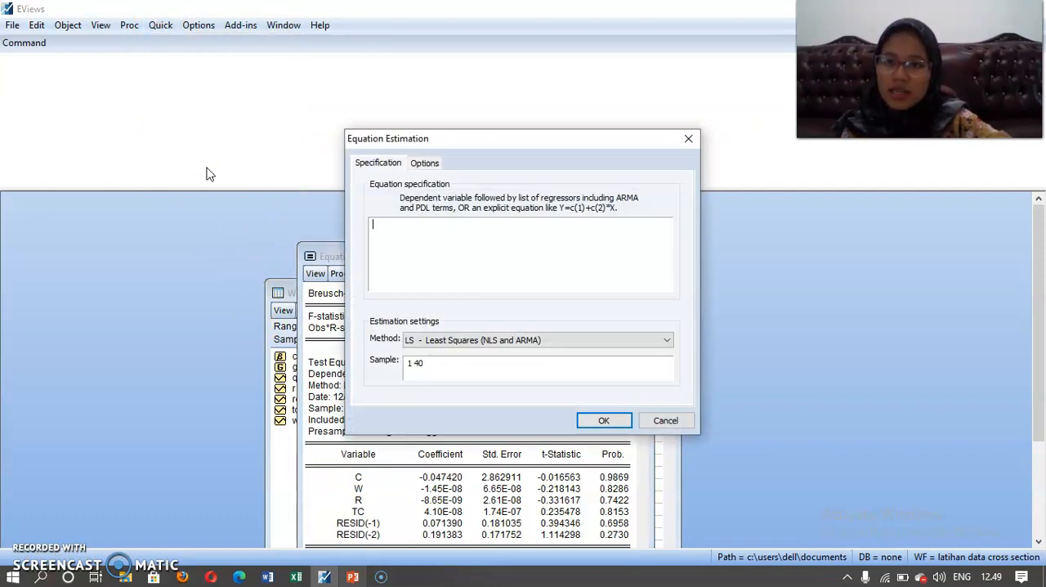
{"action": "left_click", "coordinate": [380, 228]}
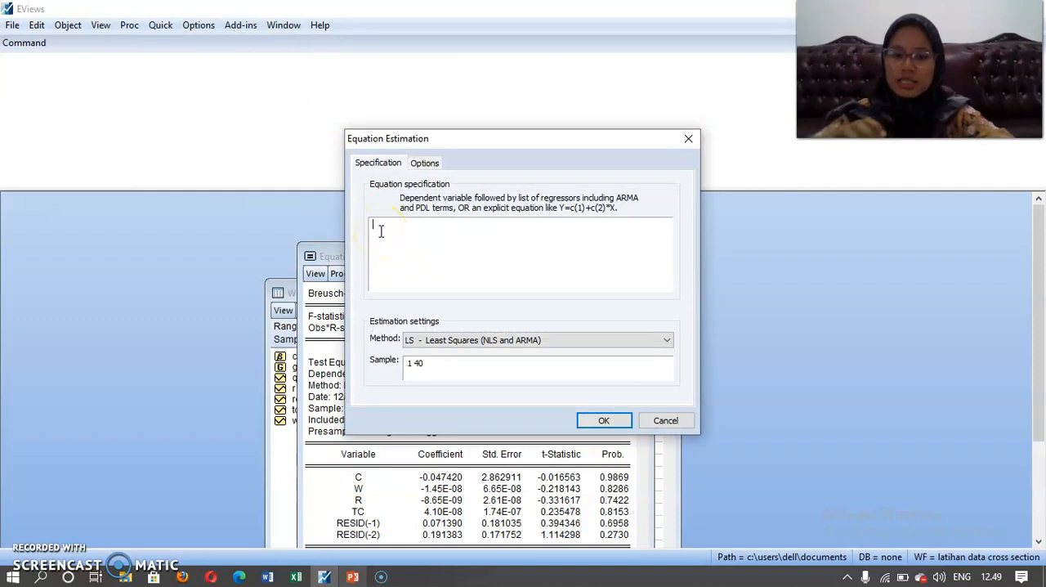
{"action": "type", "text": "log(q) c log(w) log(r) log("}
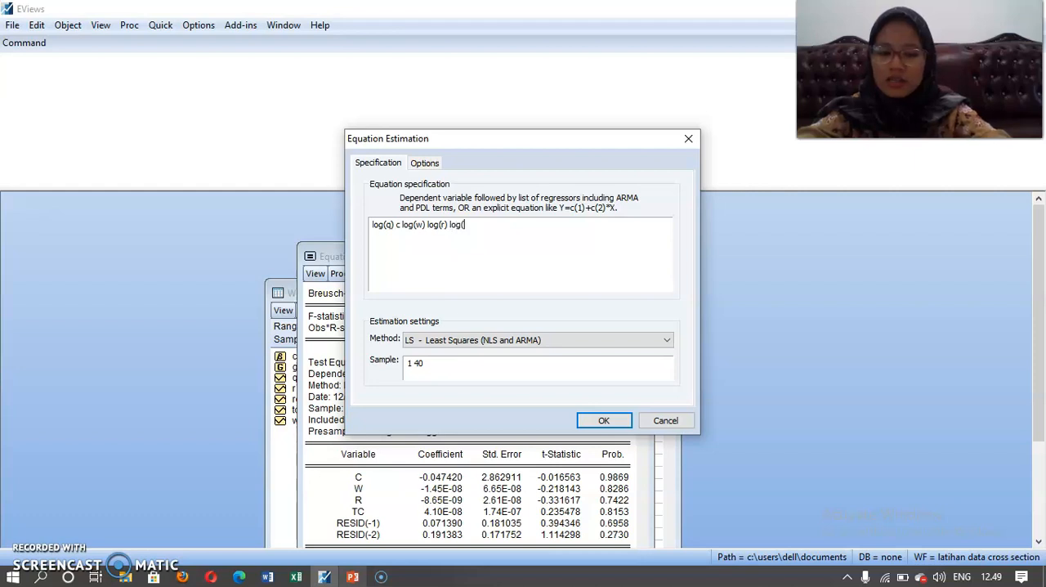
{"action": "type", "text": "tc"}
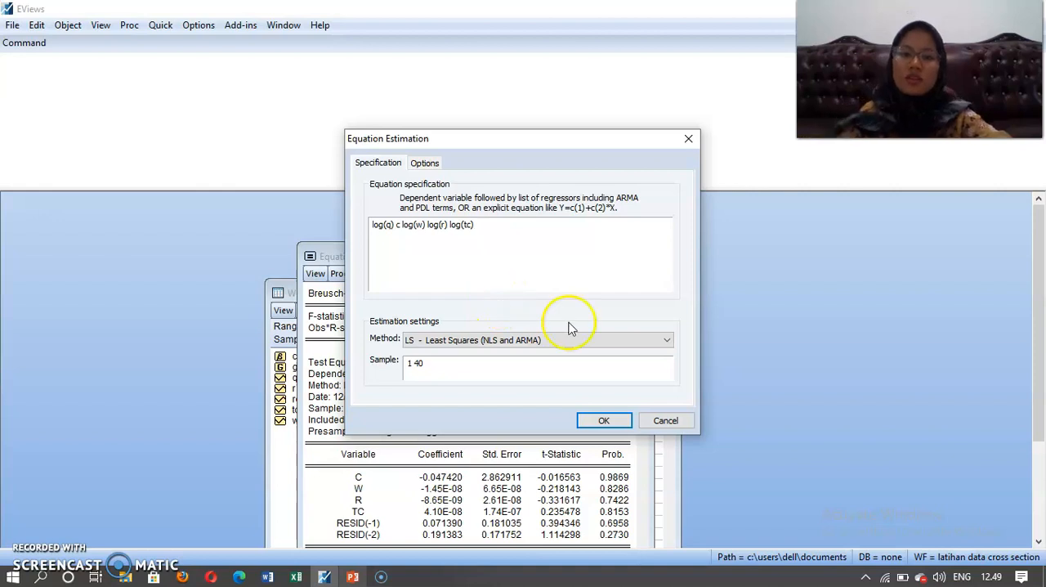
{"action": "left_click", "coordinate": [603, 422]}
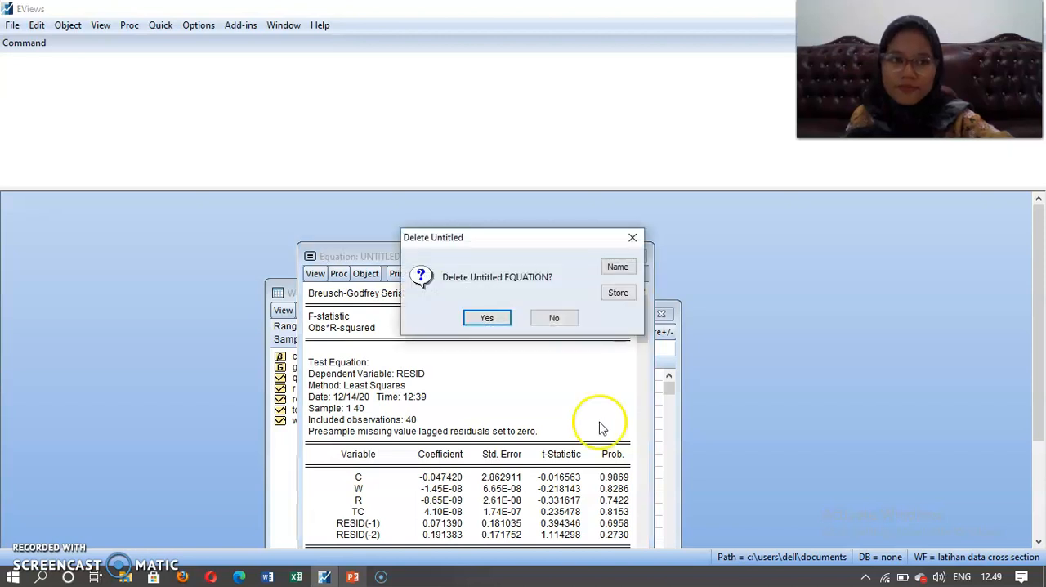
{"action": "left_click", "coordinate": [488, 318]}
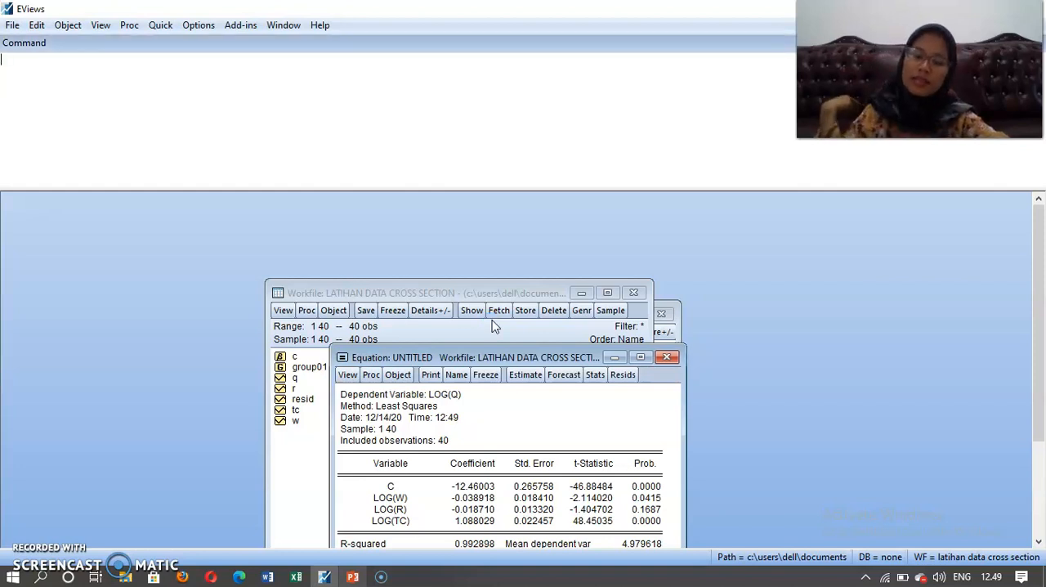
Run the histogram normality test on the log equation's residuals and move its window up to show the whole chart.
{"action": "left_click", "coordinate": [347, 376]}
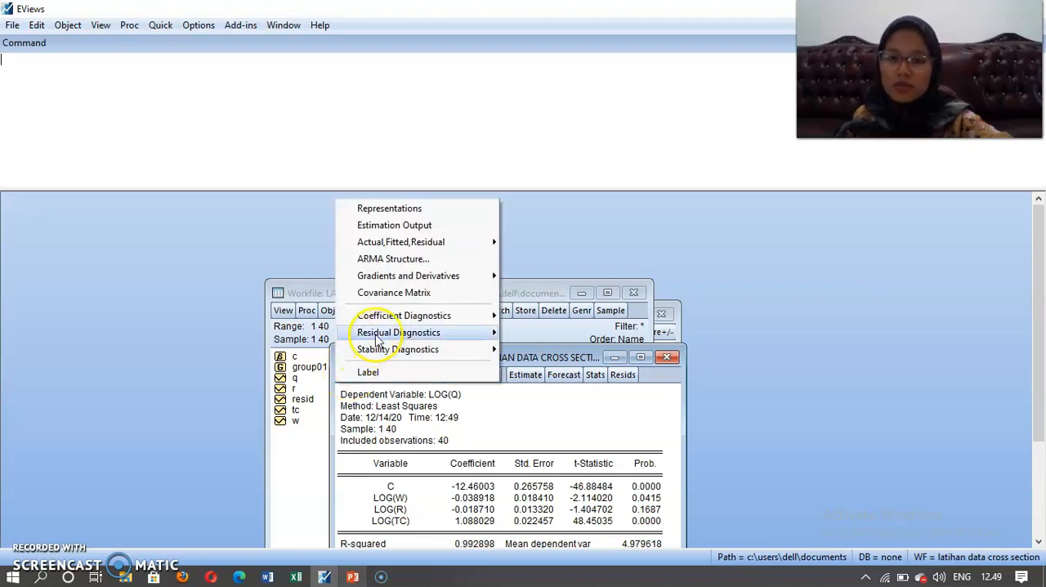
{"action": "mouse_move", "coordinate": [393, 333]}
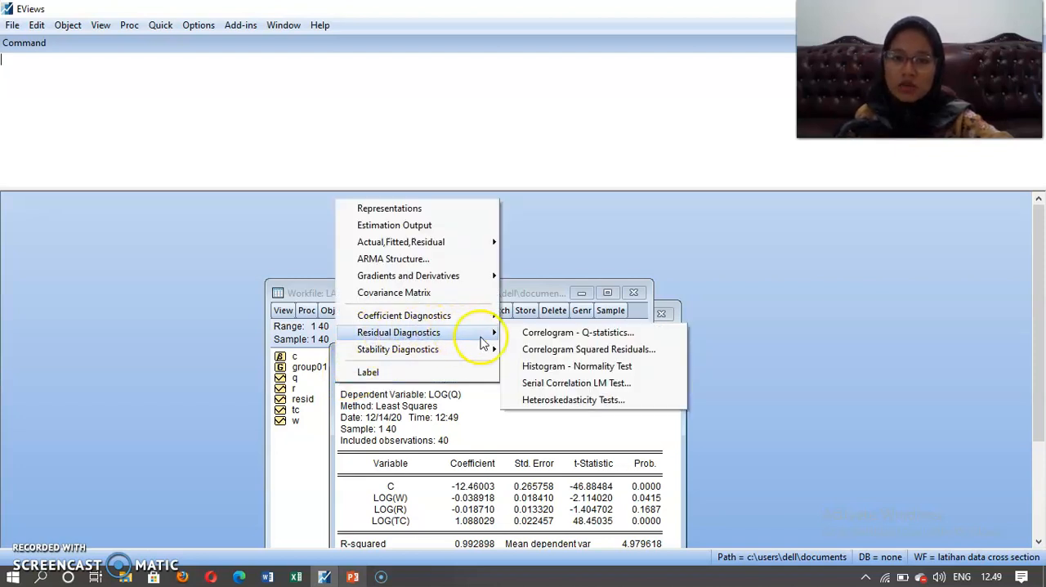
{"action": "left_click", "coordinate": [533, 365]}
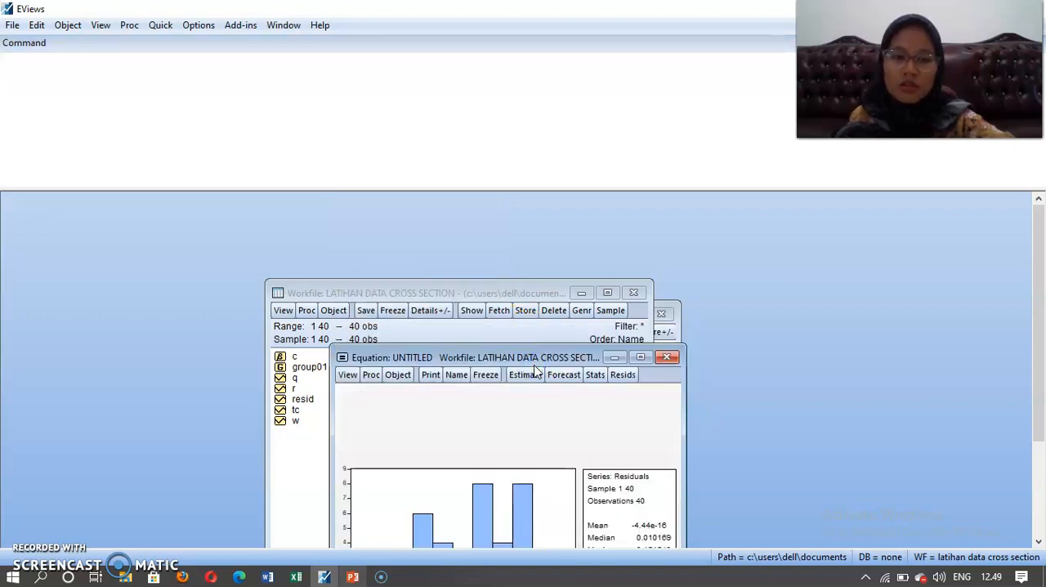
{"action": "left_click", "coordinate": [559, 353]}
{"action": "left_click_drag", "start_coordinate": [559, 357], "coordinate": [536, 198]}
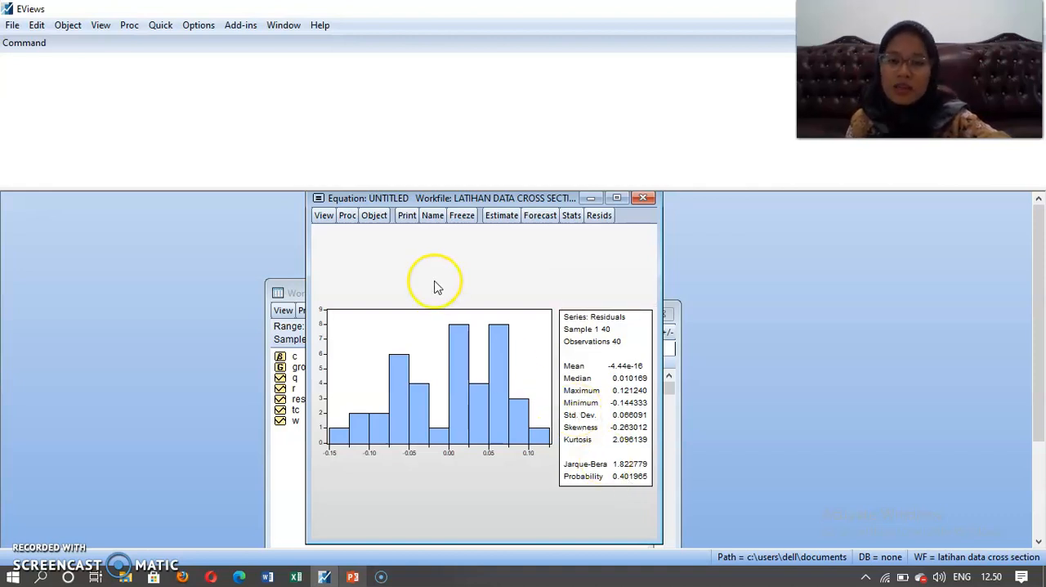
Compute the variance inflation factors of the log equation's coefficients to test for multicollinearity.
{"action": "left_click", "coordinate": [322, 219]}
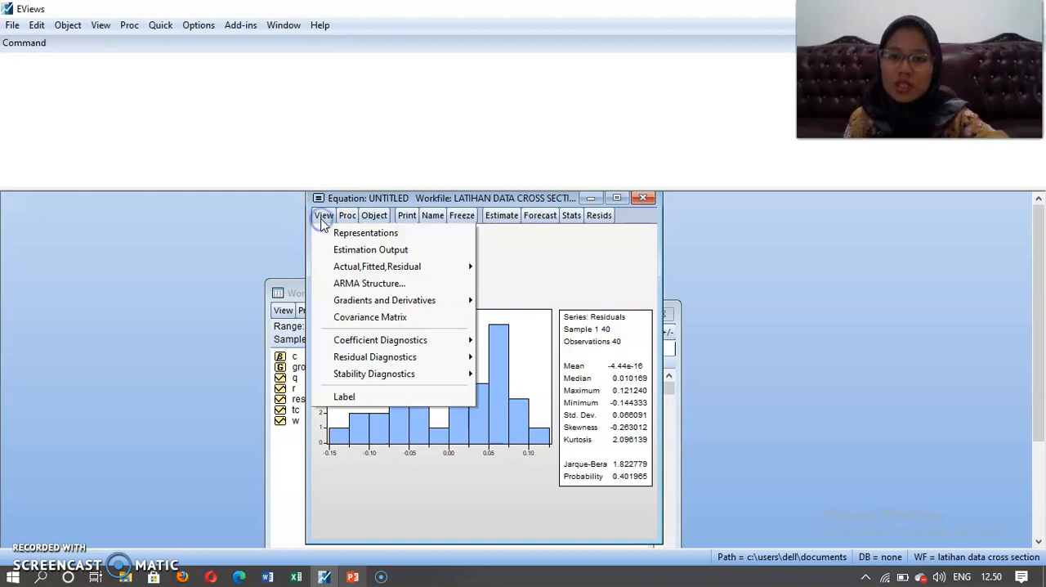
{"action": "mouse_move", "coordinate": [361, 339]}
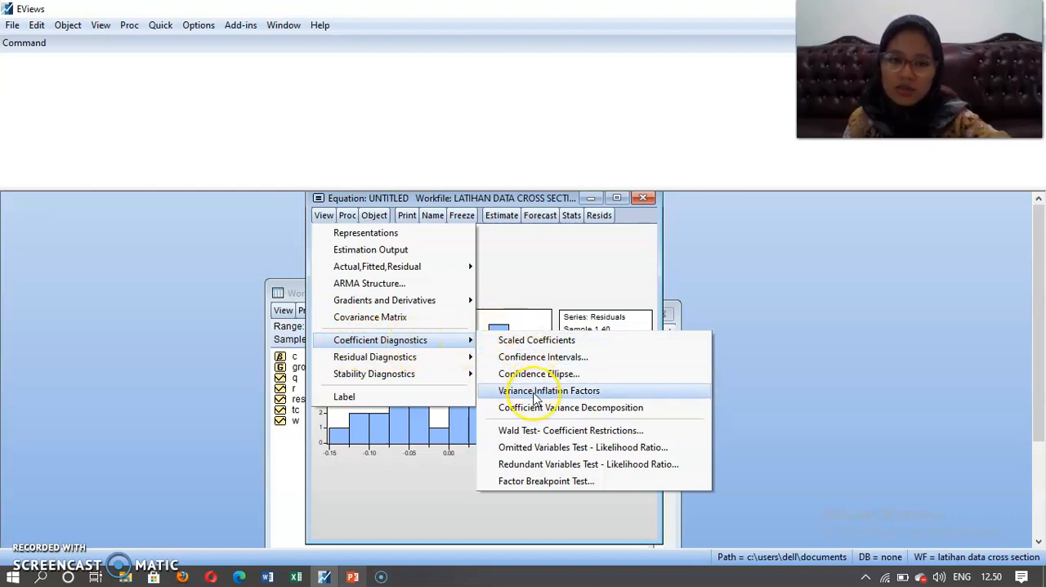
{"action": "left_click", "coordinate": [535, 391]}
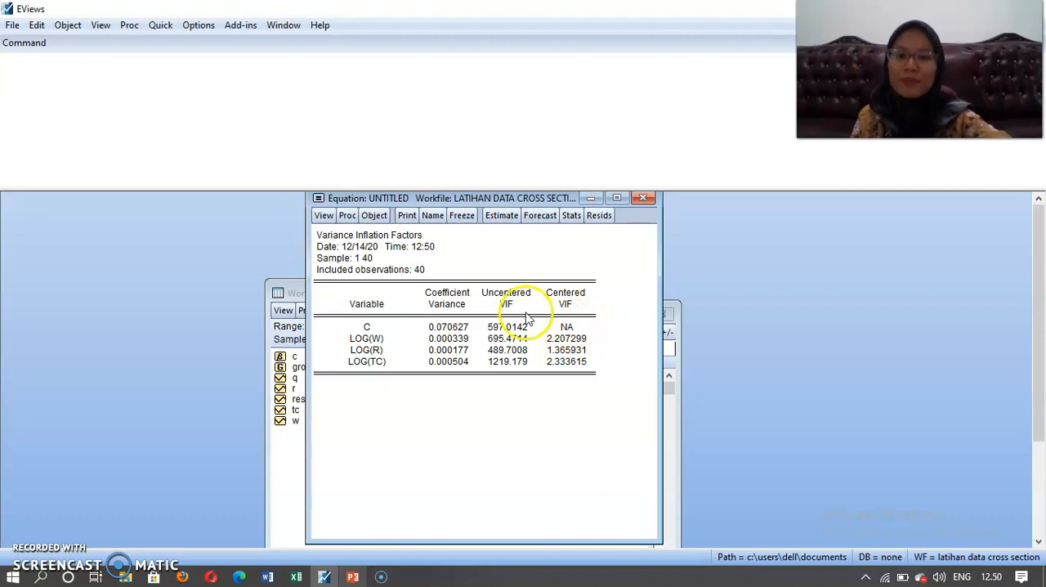
Run the Glejser heteroskedasticity test on the log equation with regressors c log(w) log(r) log(tc).
{"action": "left_click", "coordinate": [324, 216]}
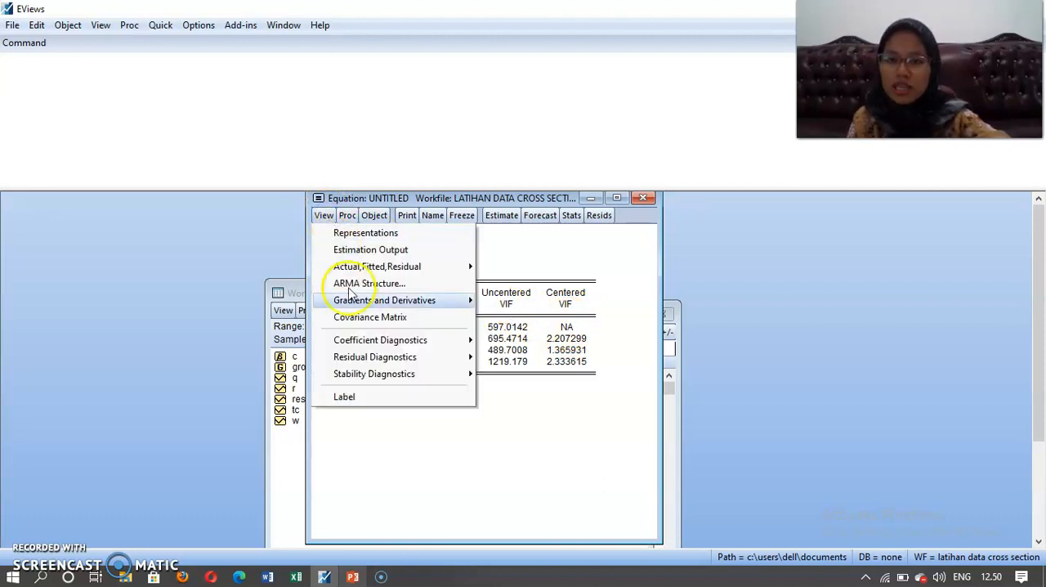
{"action": "mouse_move", "coordinate": [362, 362]}
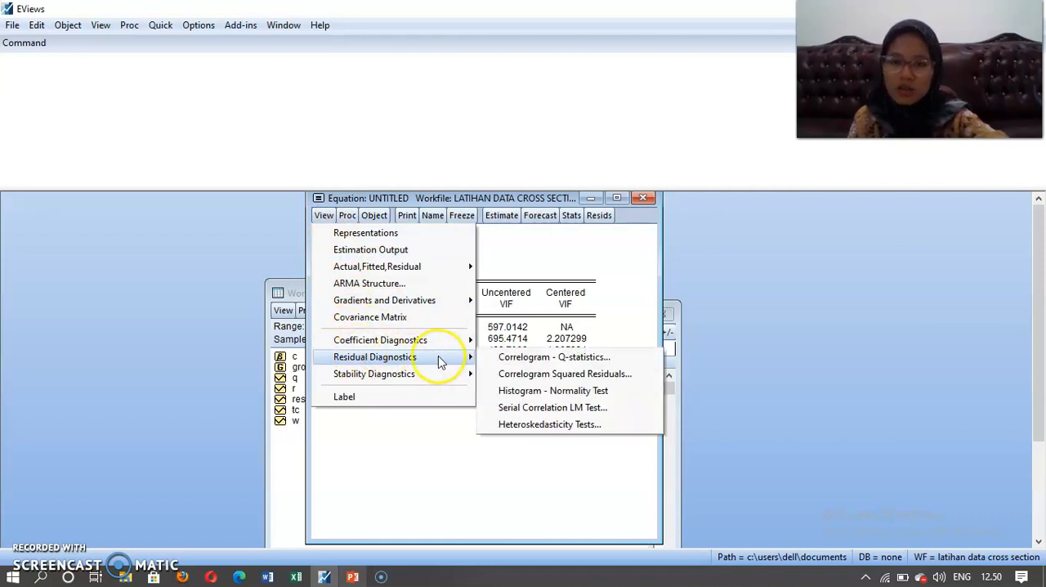
{"action": "left_click", "coordinate": [549, 425]}
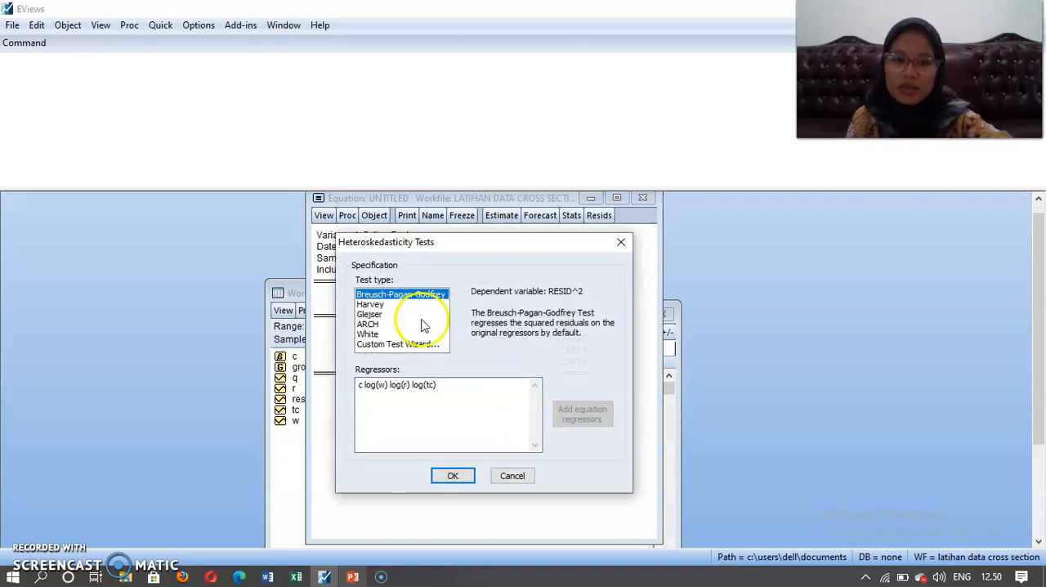
{"action": "left_click", "coordinate": [372, 314]}
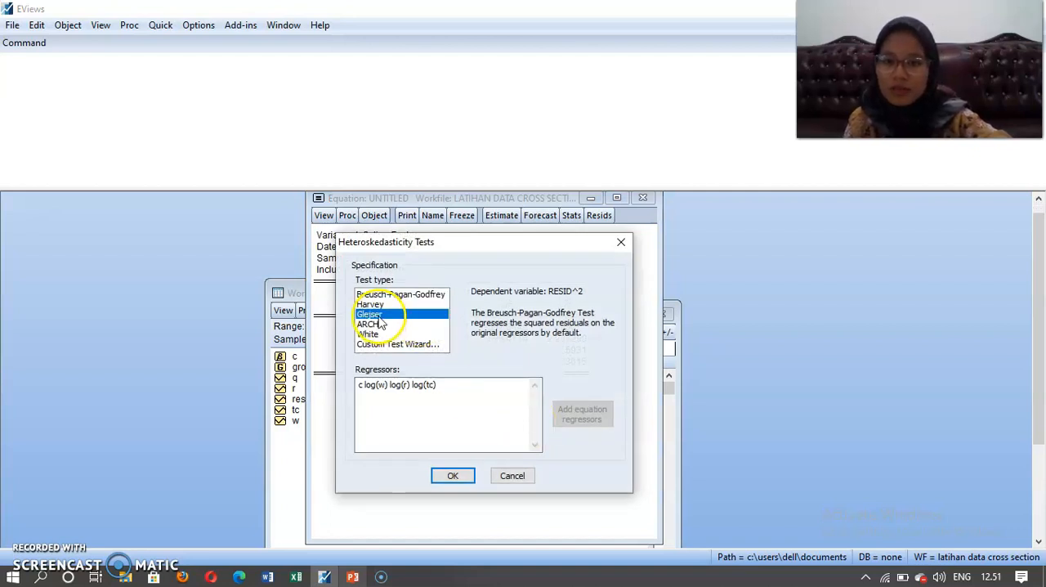
{"action": "left_click", "coordinate": [448, 477]}
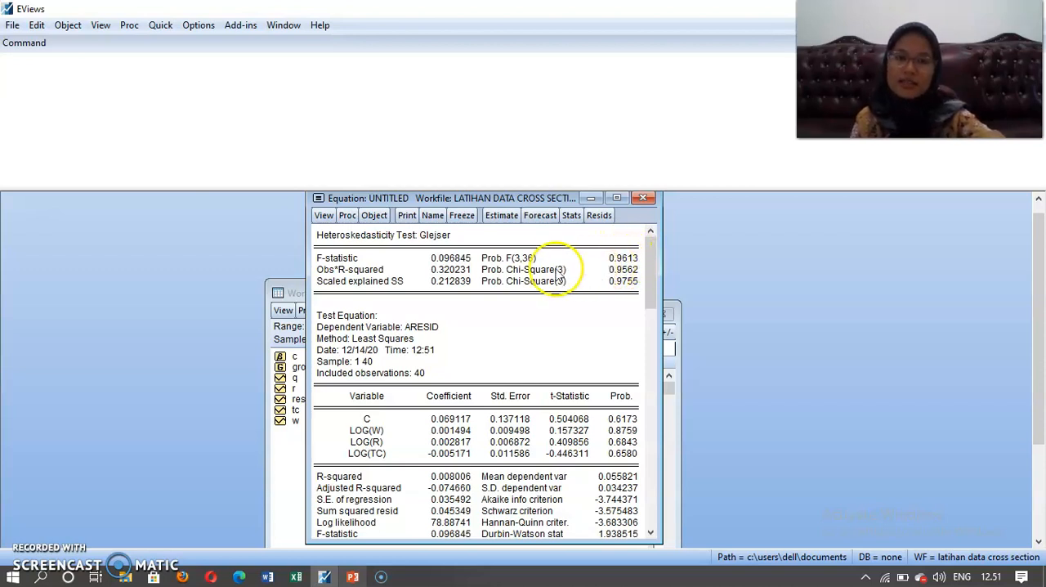
Run the Breusch-Godfrey serial correlation LM test on the log equation's residuals with 2 lags.
{"action": "left_click", "coordinate": [326, 218]}
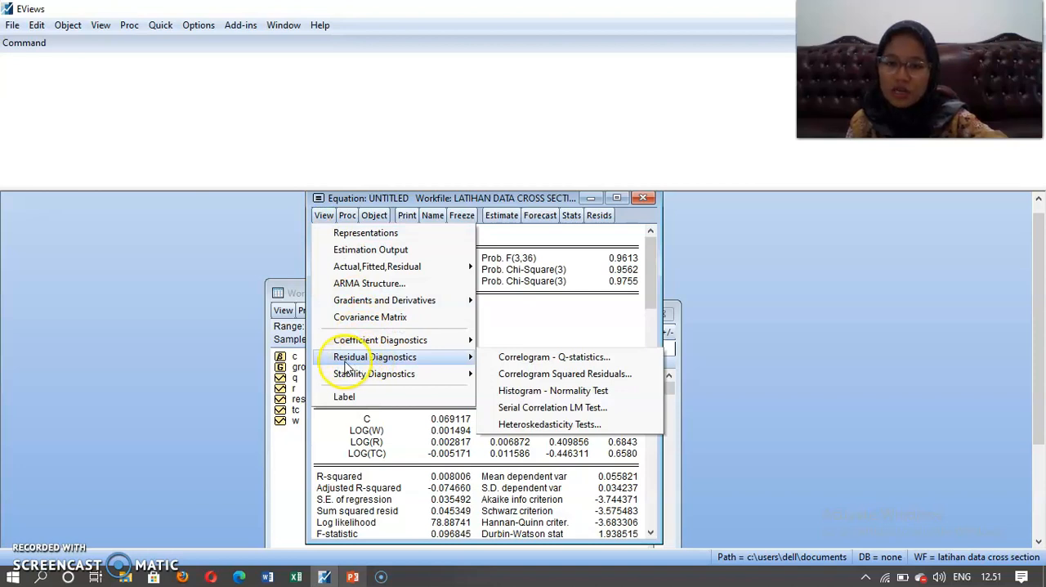
{"action": "left_click", "coordinate": [535, 409]}
{"action": "left_click", "coordinate": [459, 398]}
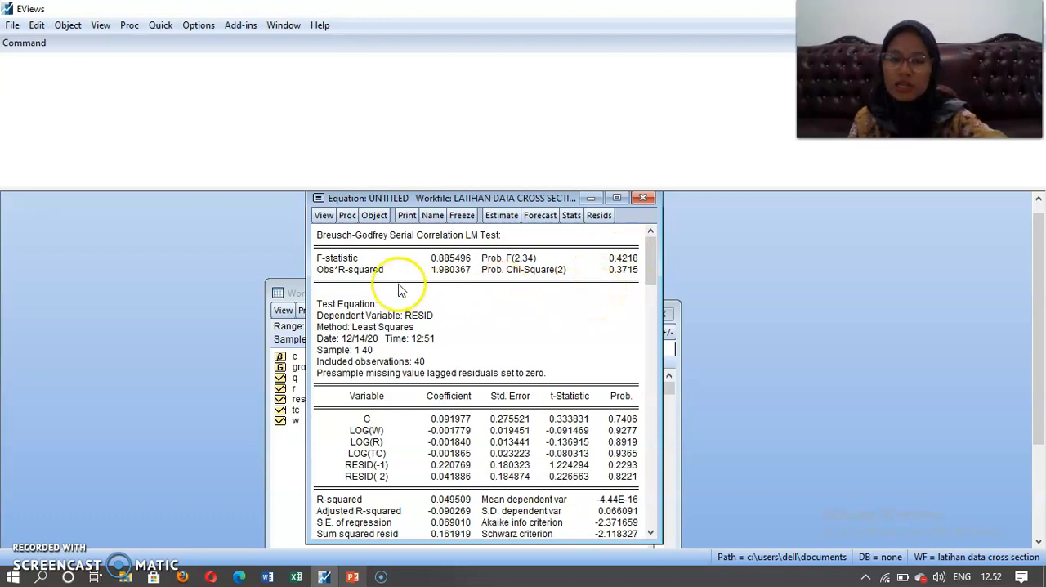
{"action": "left_click", "coordinate": [34, 552]}
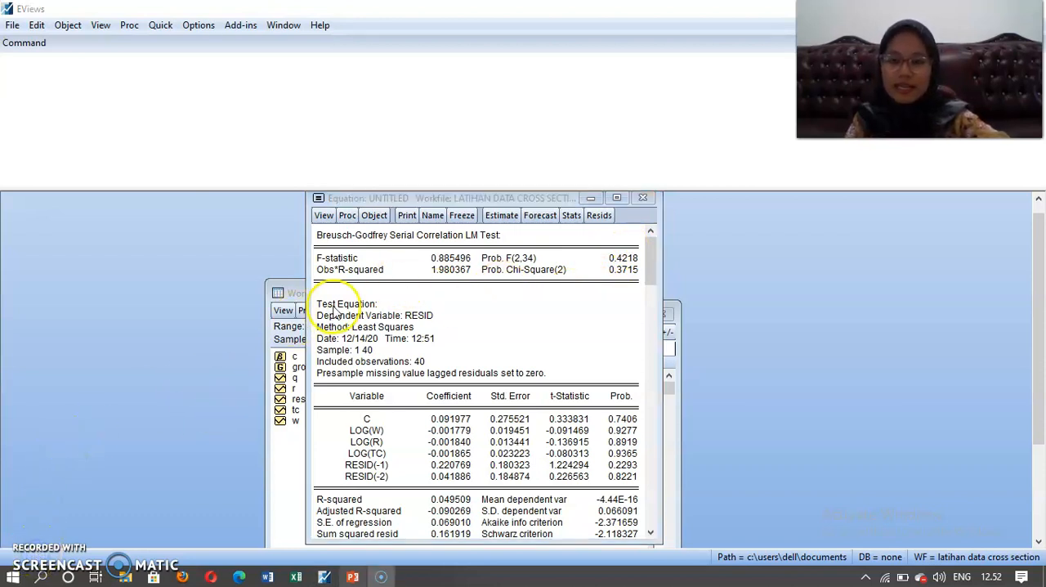
Return the log equation to its estimation output to examine the coefficients and fit statistics.
{"action": "left_click", "coordinate": [323, 219]}
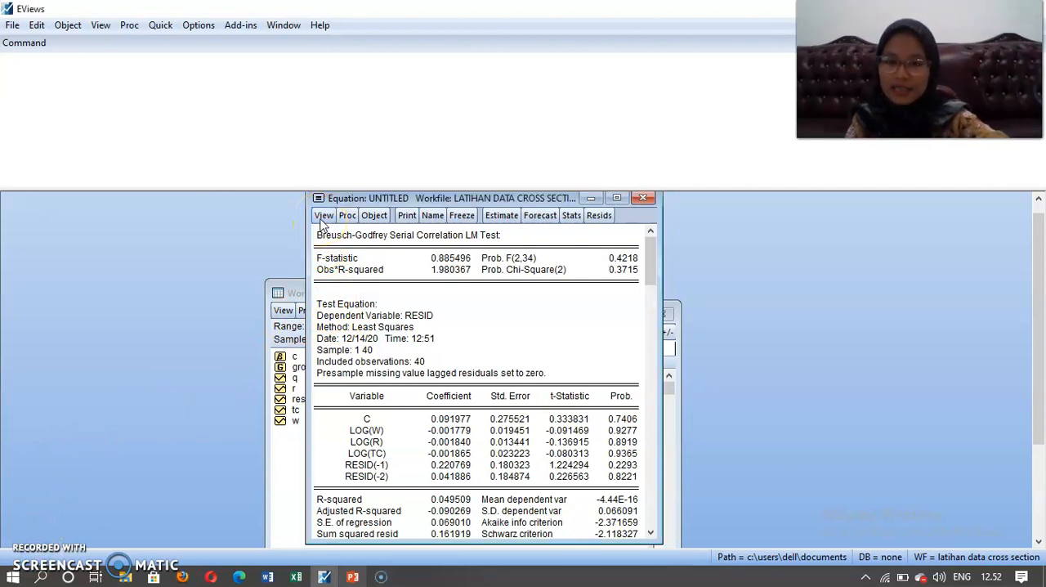
{"action": "left_click", "coordinate": [323, 217]}
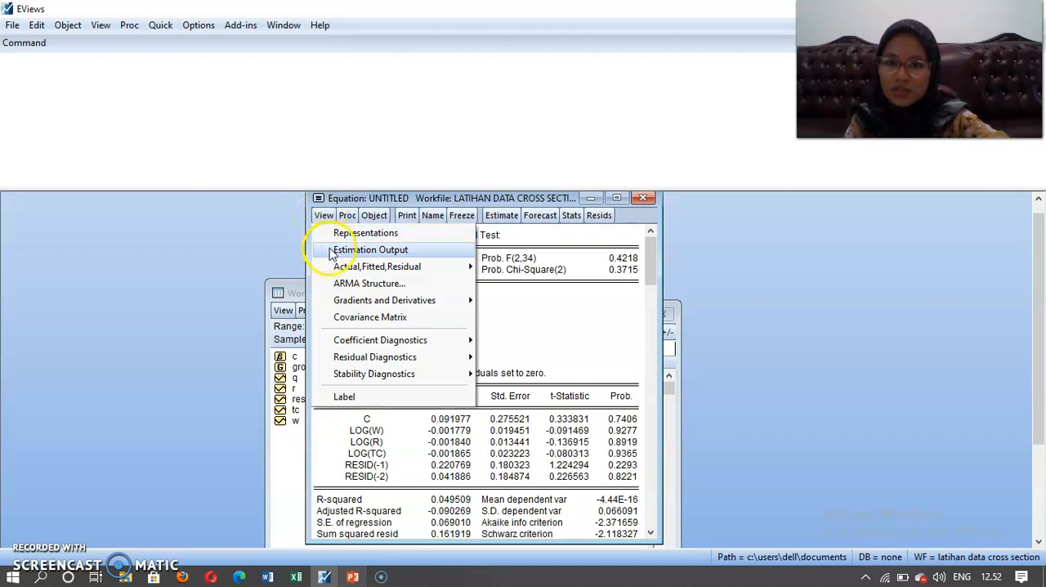
{"action": "left_click", "coordinate": [345, 250]}
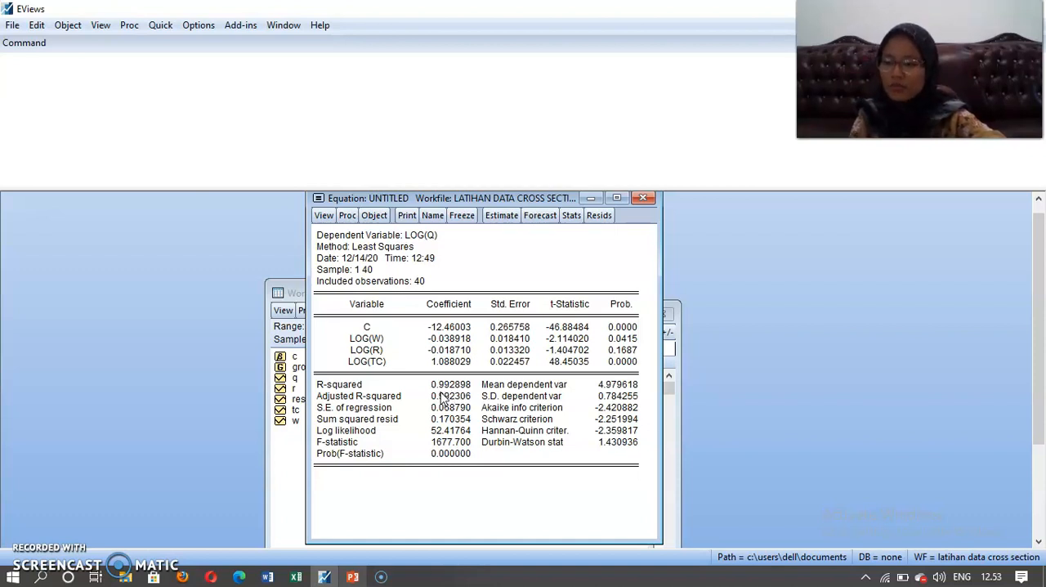
{"action": "left_click", "coordinate": [31, 556]}
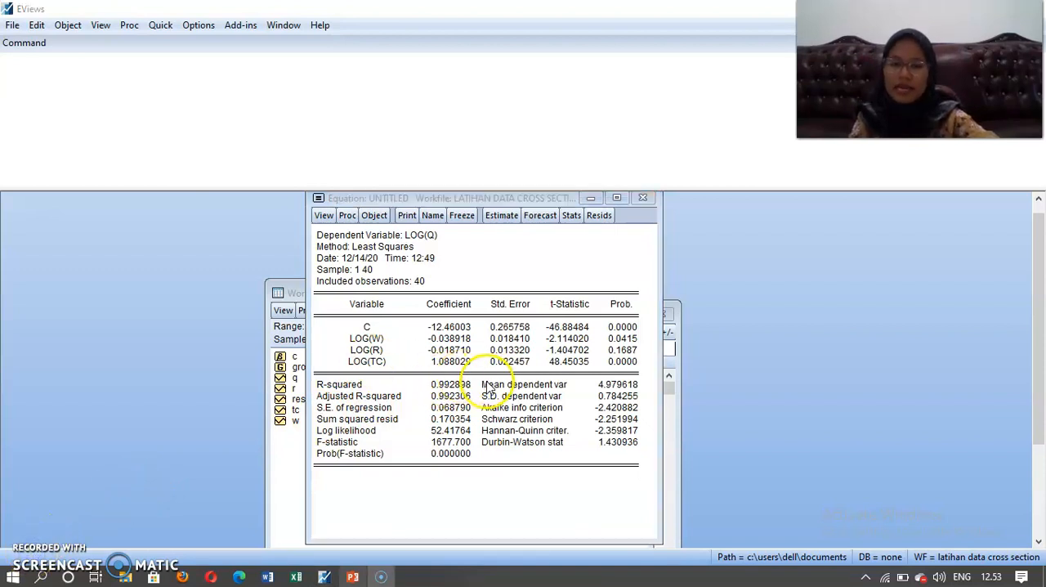